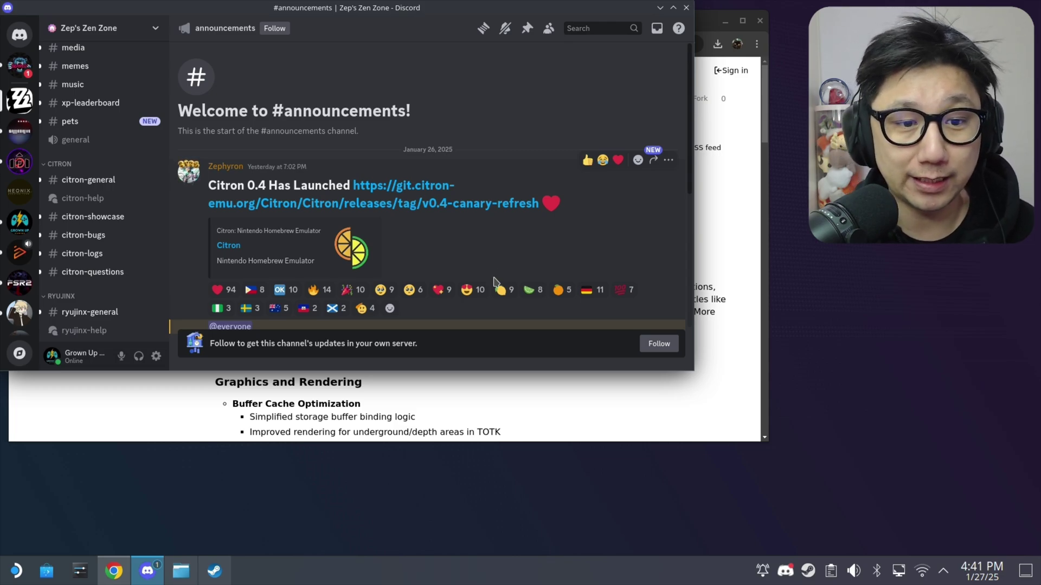
Review the Citron Canary Refresh Version 0.4 release notes in the browser, including its features, compatibility and platform-specific builds.
left_click(552, 425)
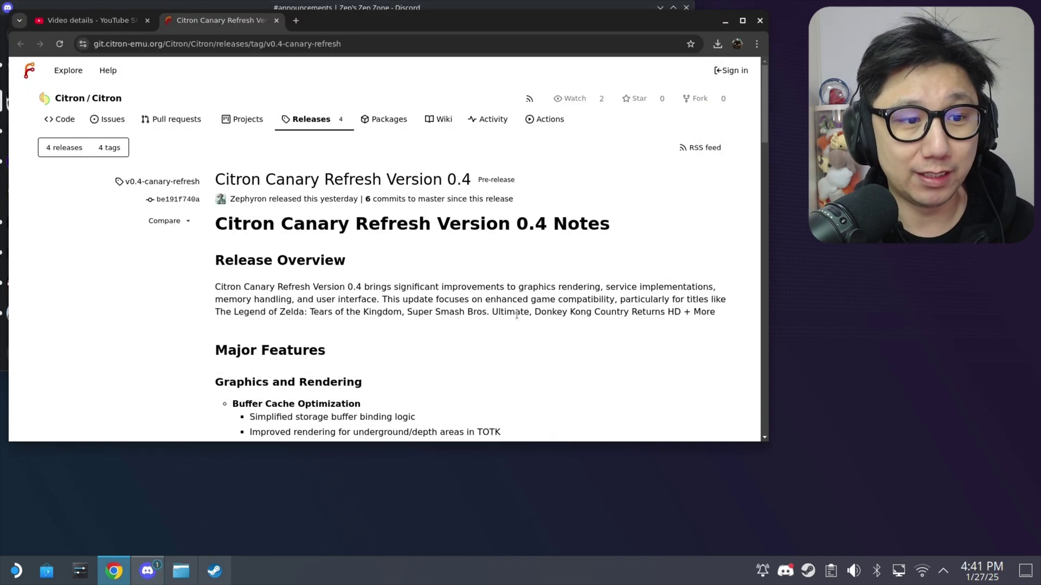
scroll(528, 333, "down", 2)
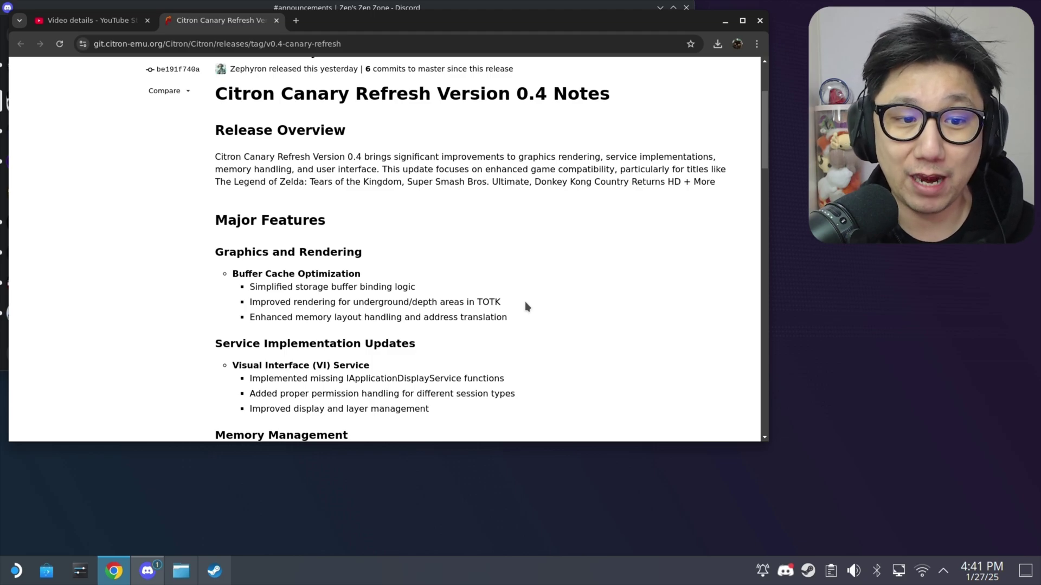
scroll(524, 308, "down", 13)
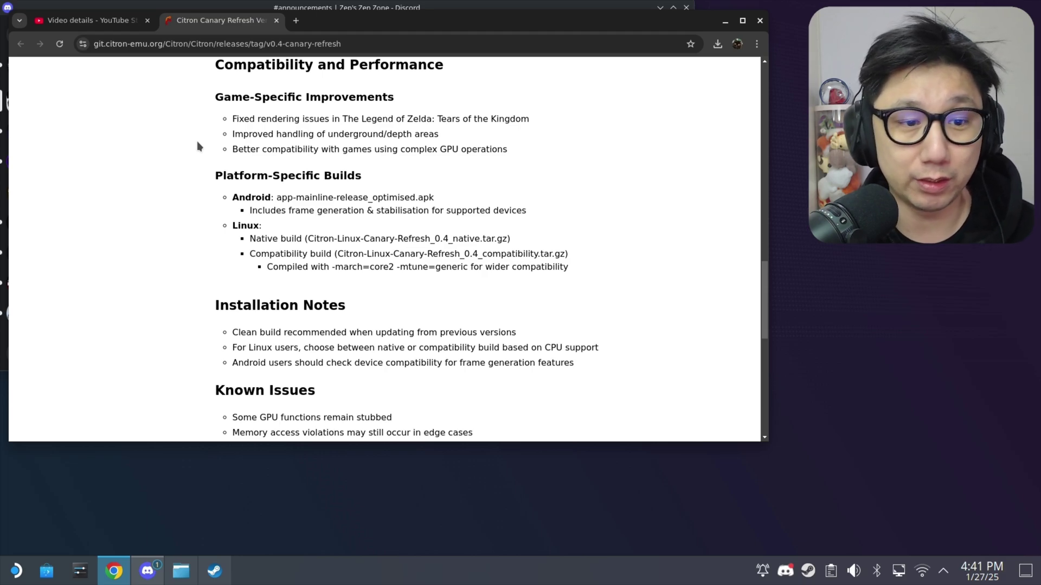
scroll(390, 336, "up", 6)
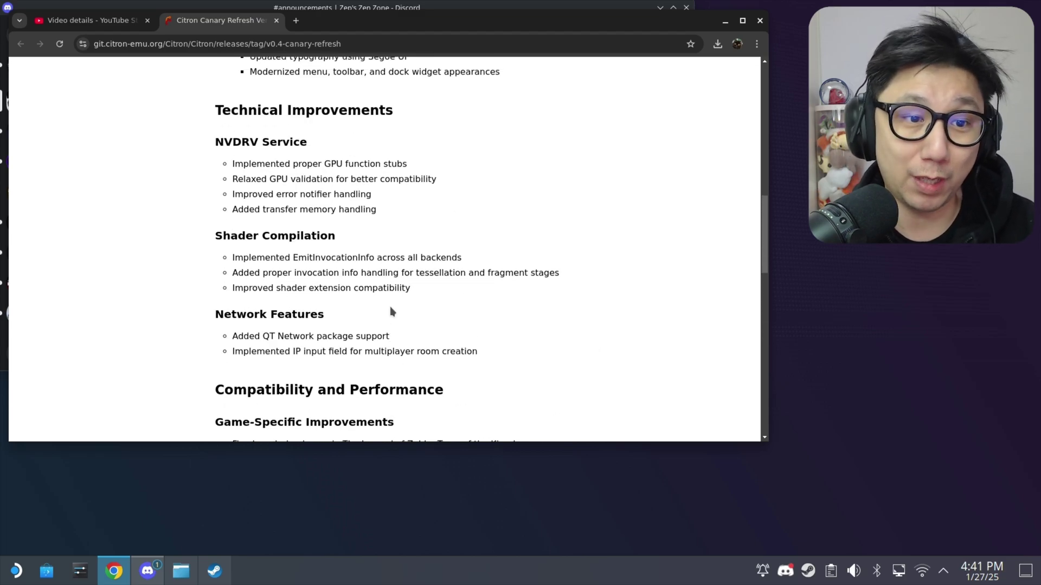
scroll(389, 306, "up", 3)
scroll(390, 307, "up", 5)
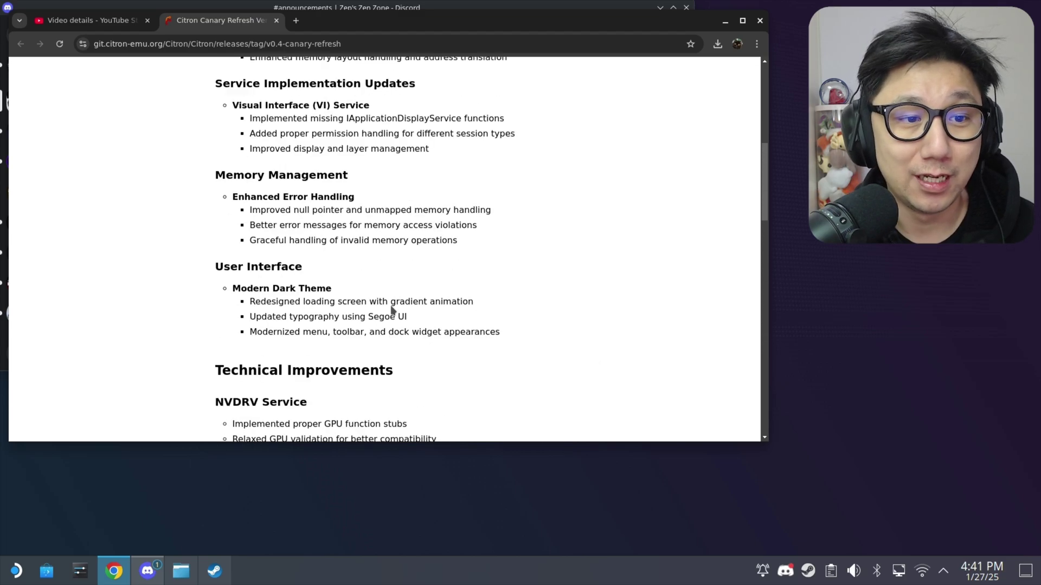
scroll(397, 289, "up", 1)
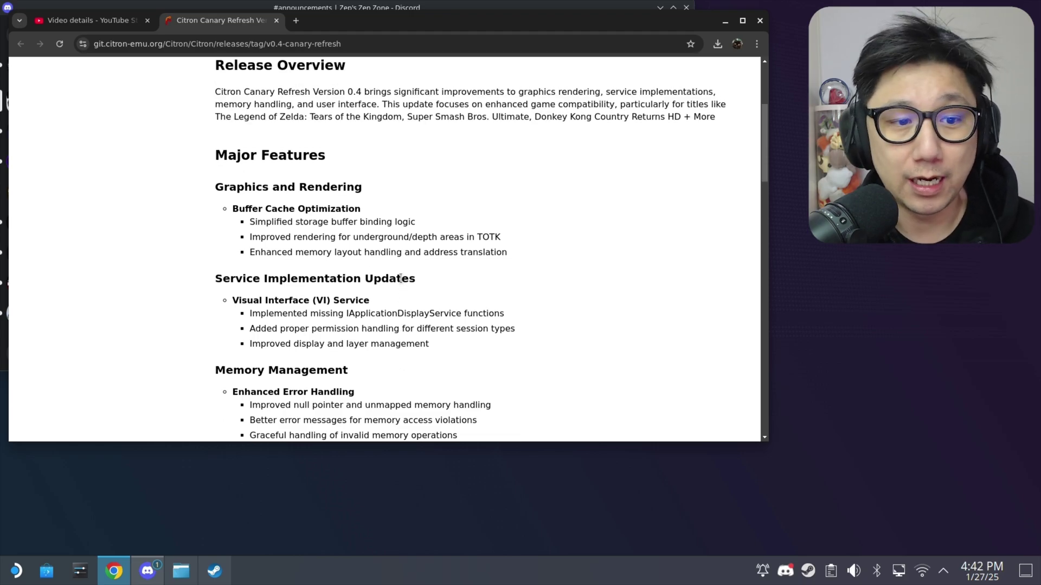
scroll(402, 276, "down", 3)
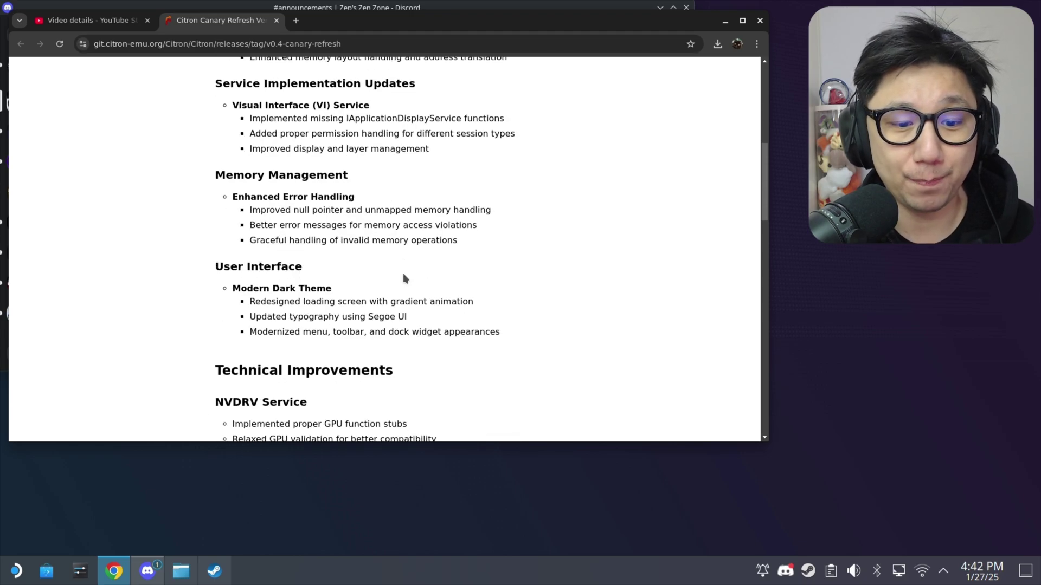
left_click(147, 571)
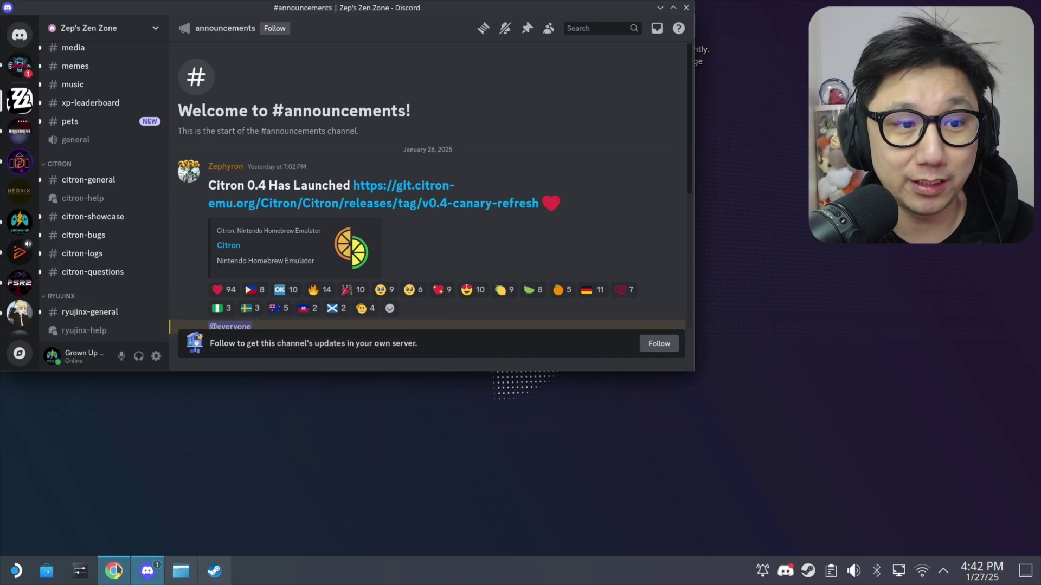
left_click(113, 571)
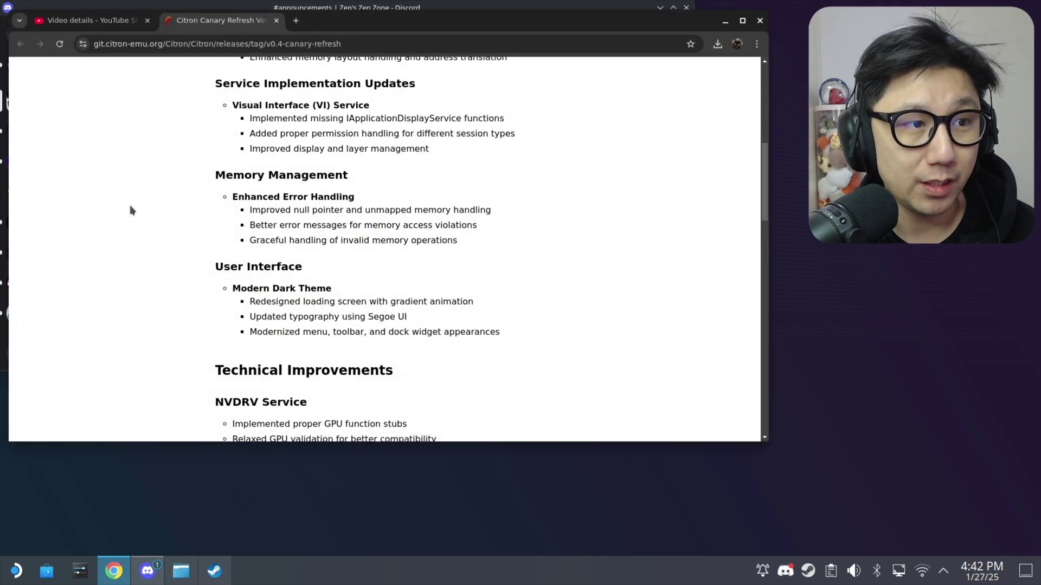
Show the published viewer comments on the channel's Community page in YouTube Studio.
left_click(80, 21)
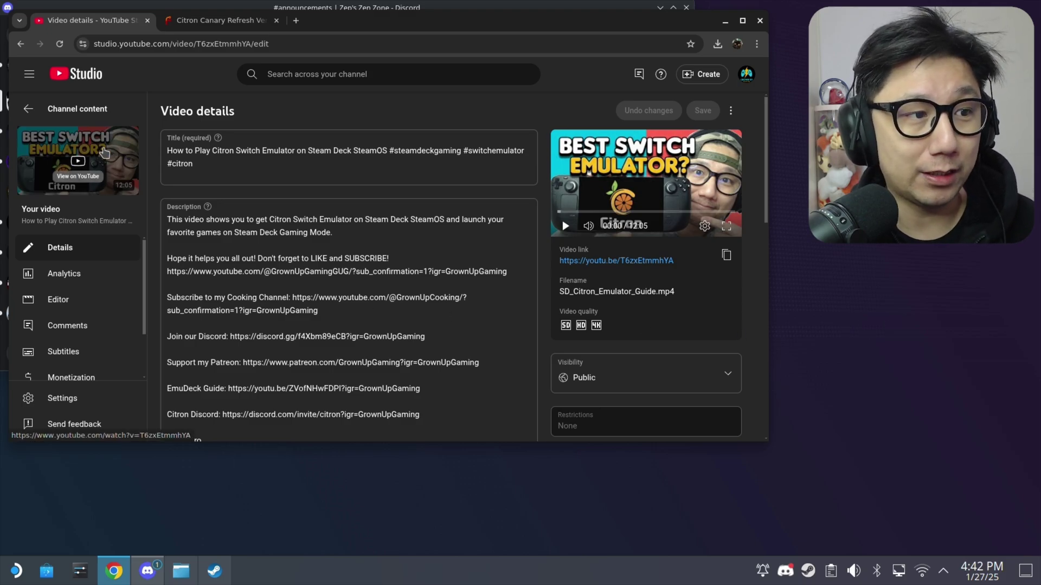
left_click(70, 110)
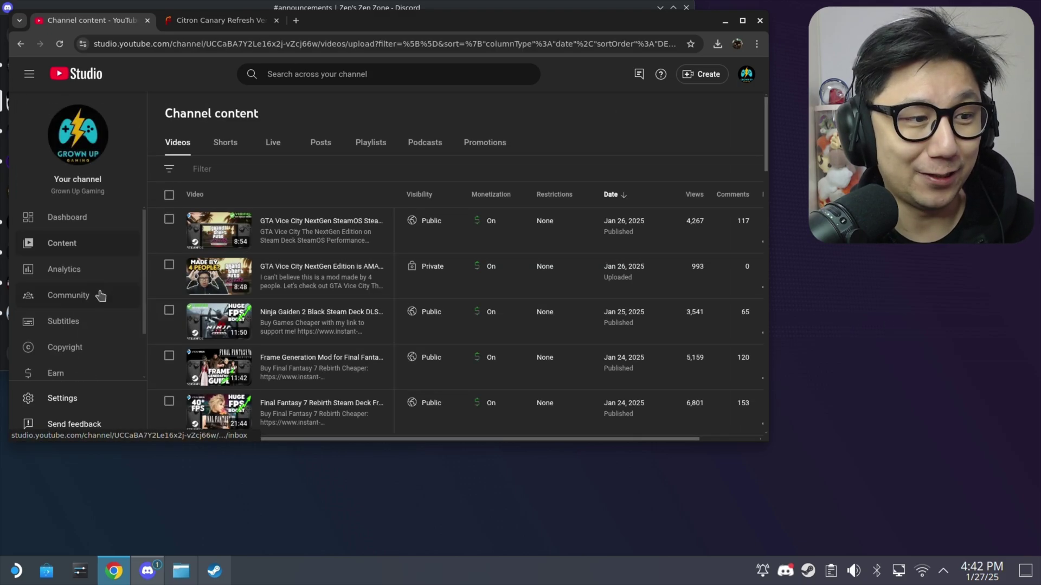
left_click(83, 296)
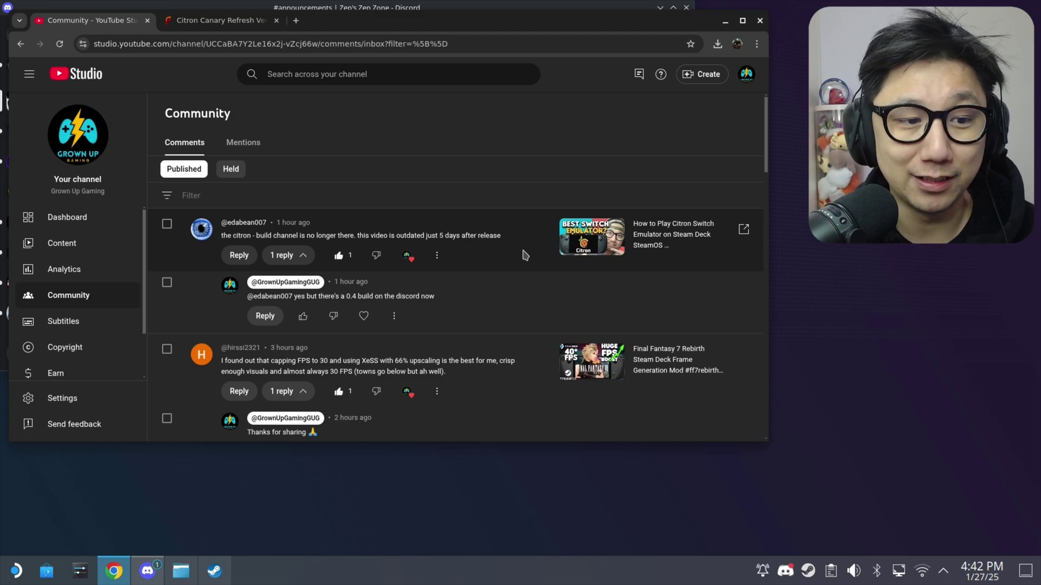
Switch to Discord and read the citron-help post "How to install it on the Steam Deck now?" for build instructions and AppImage links.
left_click(162, 579)
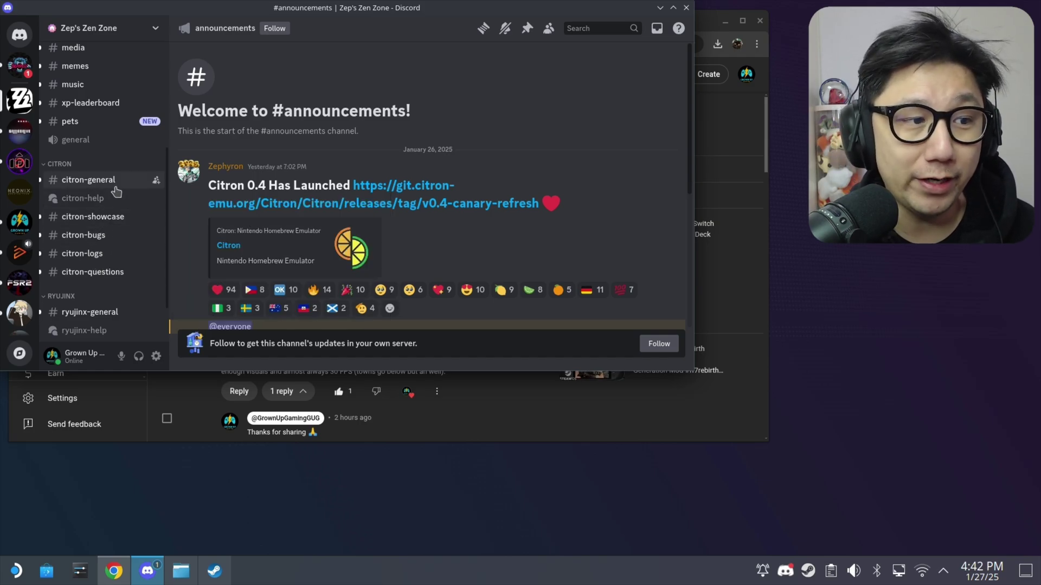
mouse_move(101, 199)
left_click(261, 274)
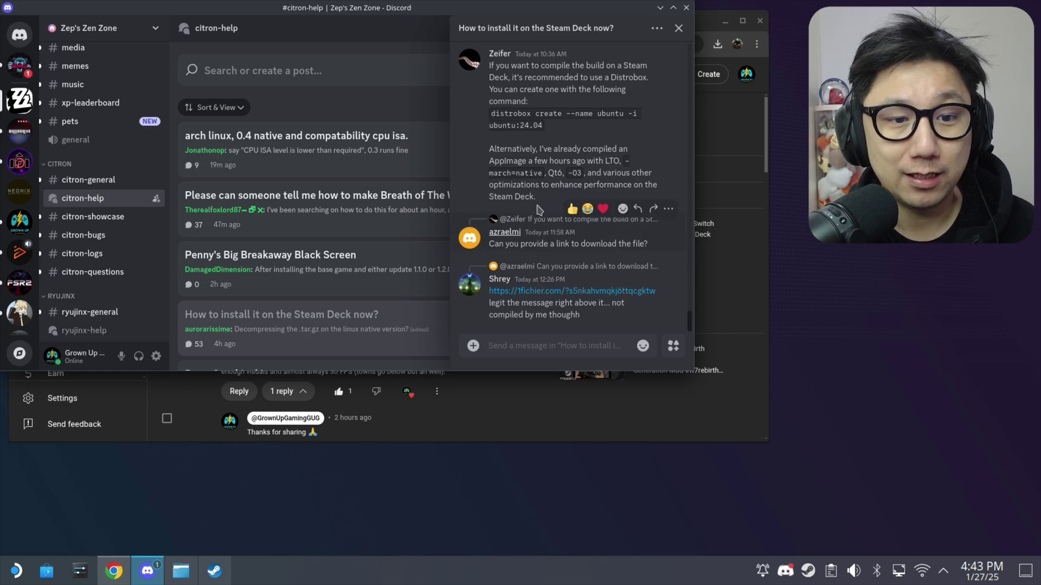
scroll(585, 179, "up", 5)
scroll(584, 179, "down", 15)
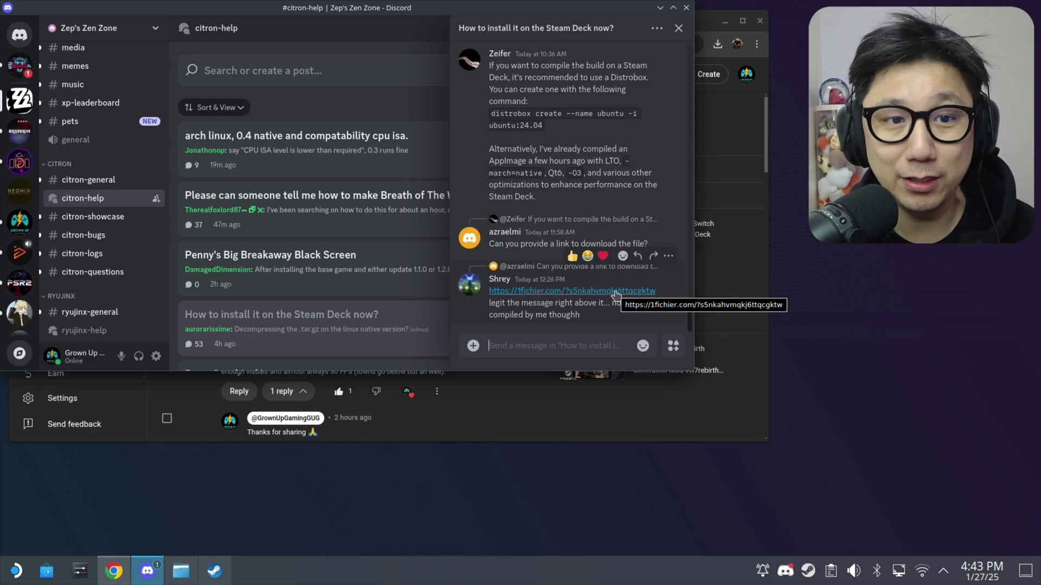
scroll(567, 298, "up", 15)
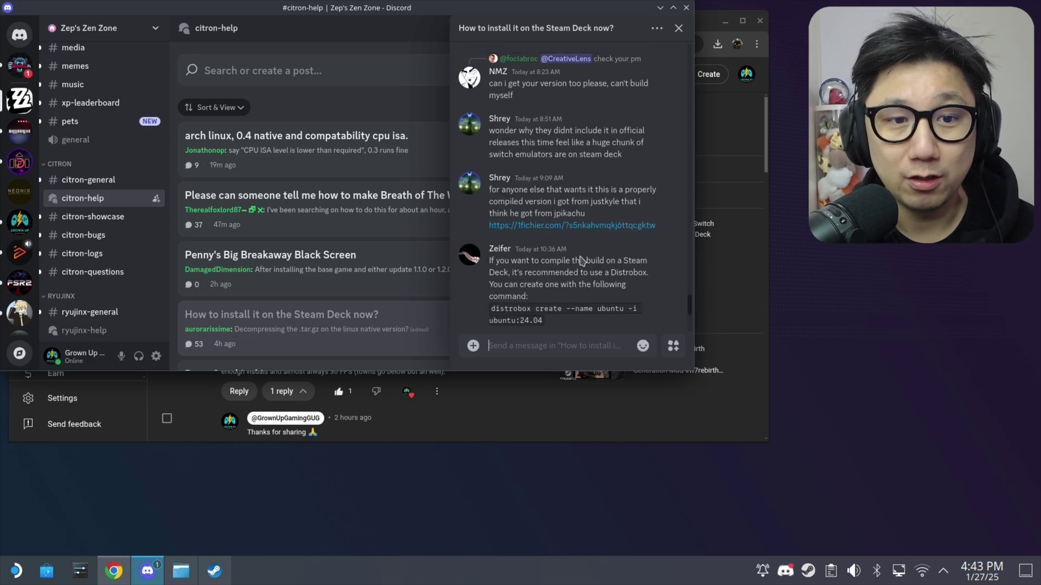
scroll(582, 260, "up", 10)
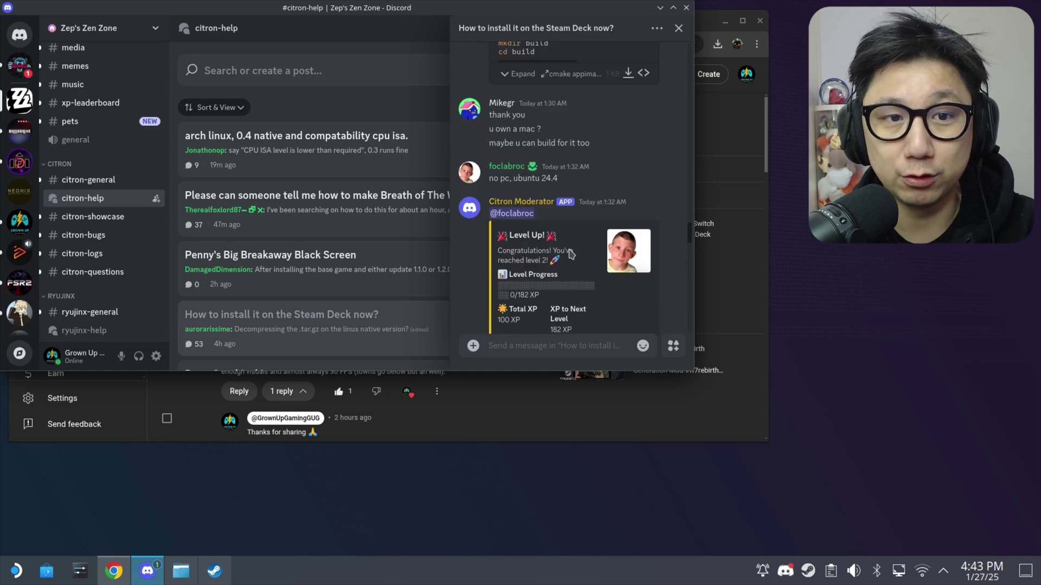
scroll(571, 255, "down", 2)
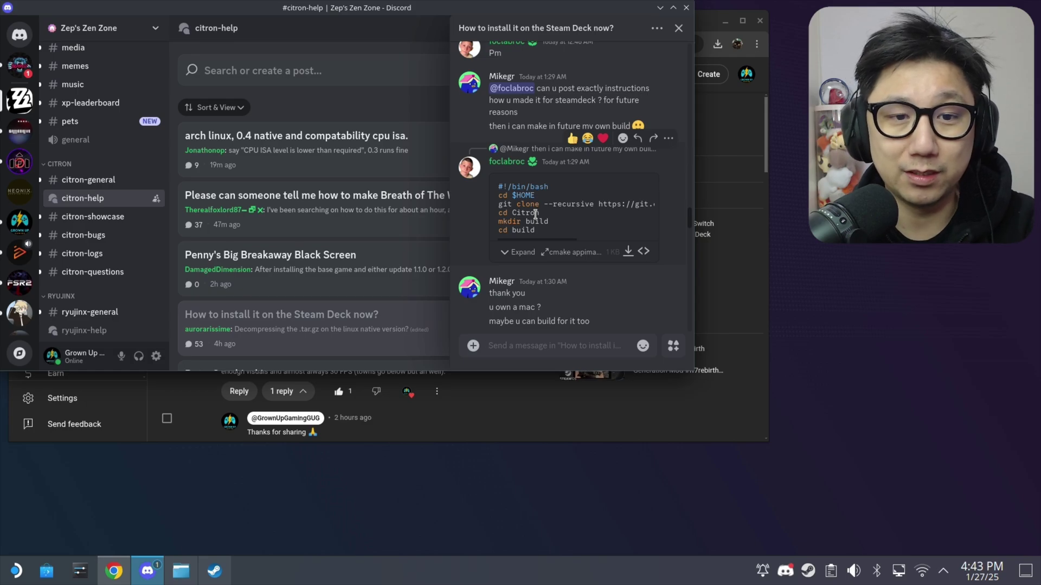
scroll(536, 214, "down", 10)
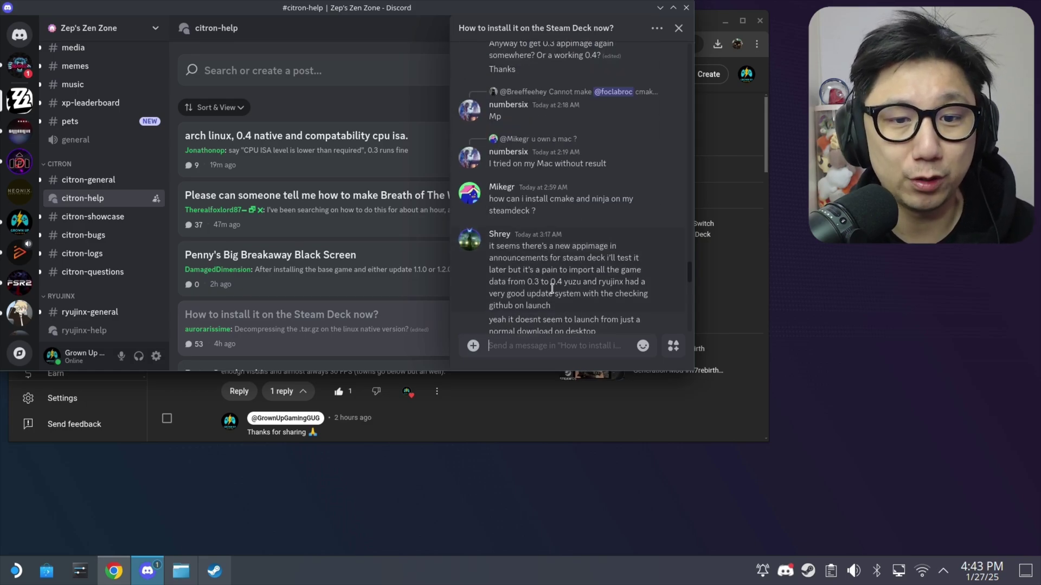
scroll(552, 289, "down", 10)
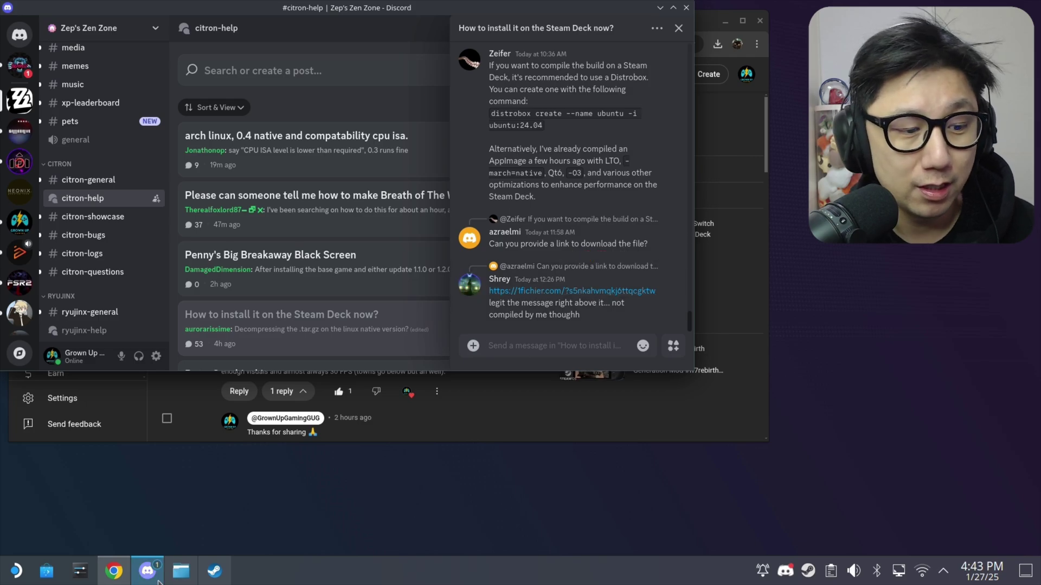
Switch to the Dolphin file manager, check the downloaded citron-nightly.AppImage, and open the Applications folder in Home.
left_click(181, 570)
left_click(316, 106)
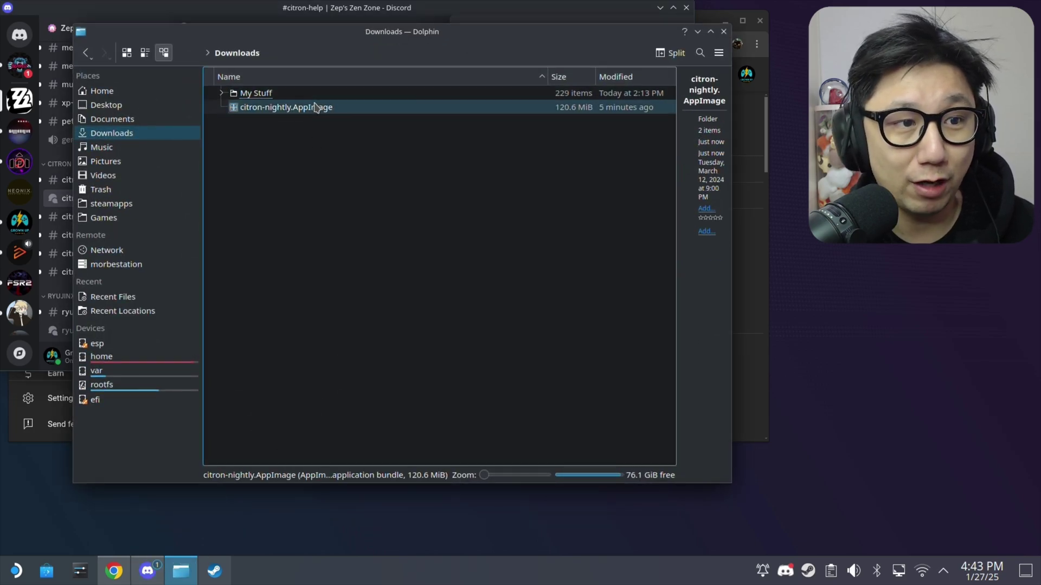
left_click(128, 92)
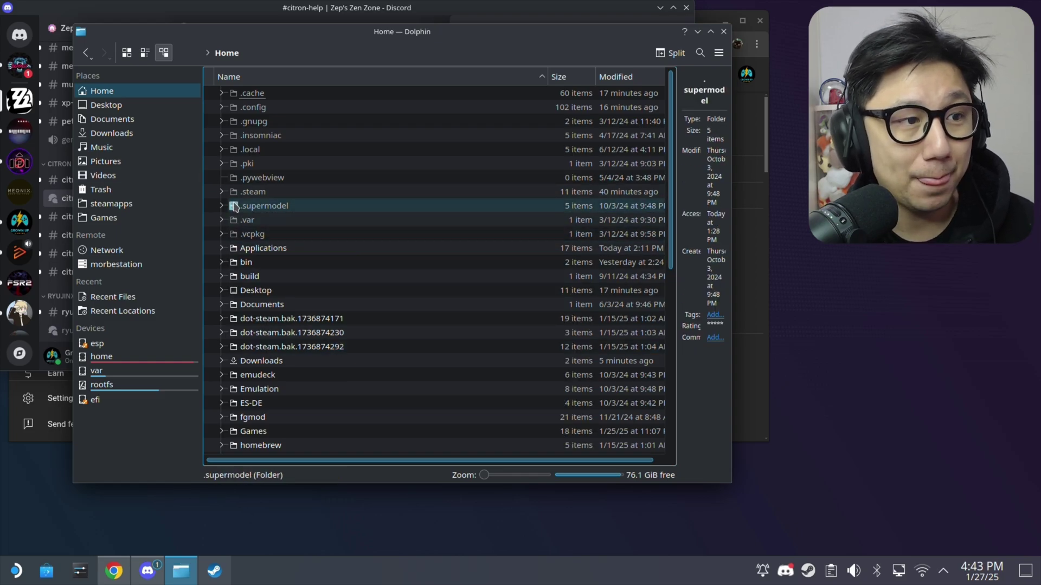
left_click(279, 248)
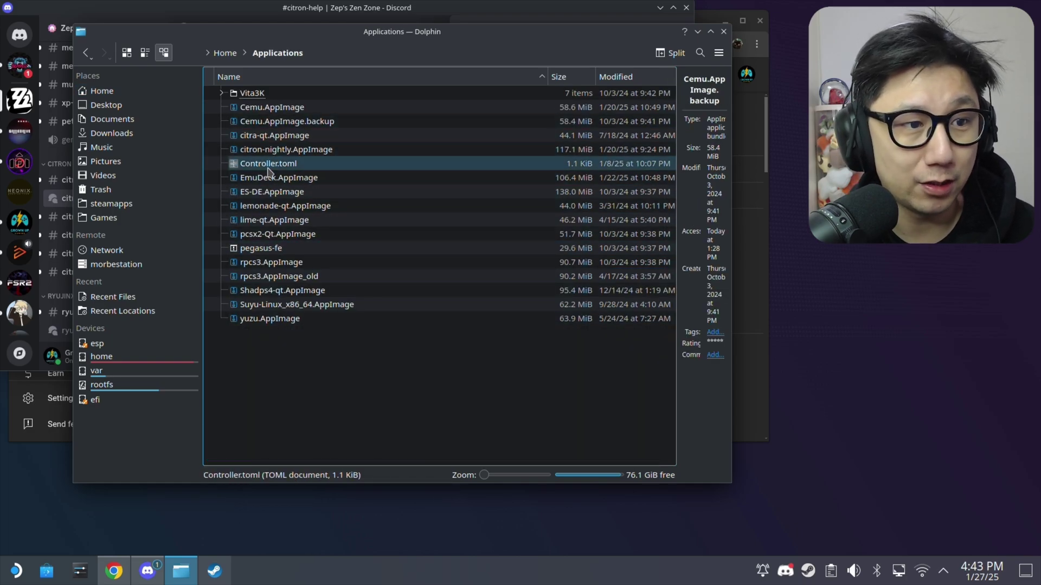
Run the existing citron-nightly.AppImage to check its build version in the About citron information, and close the emulator.
double_click(307, 153)
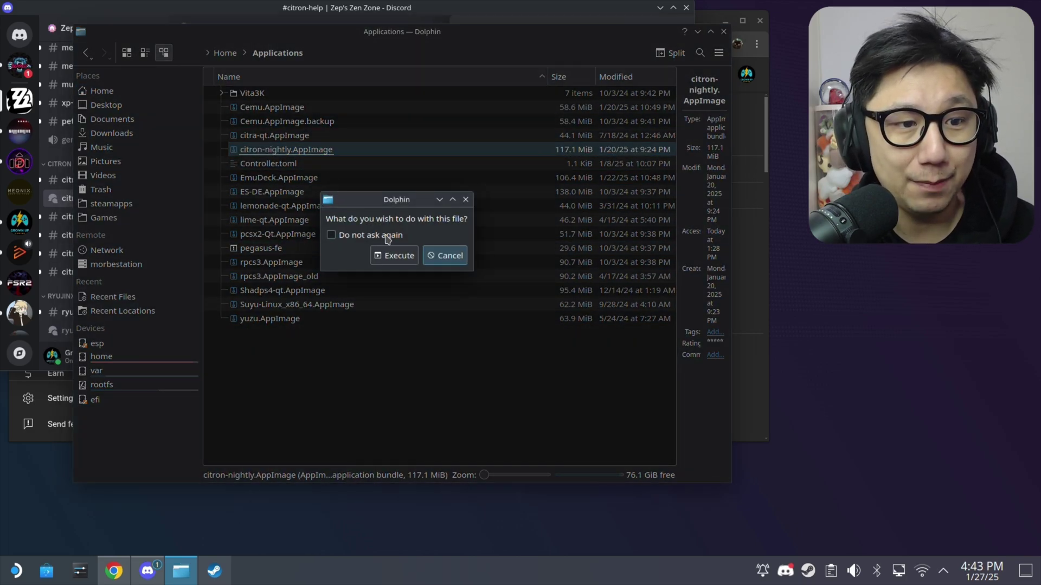
left_click(394, 253)
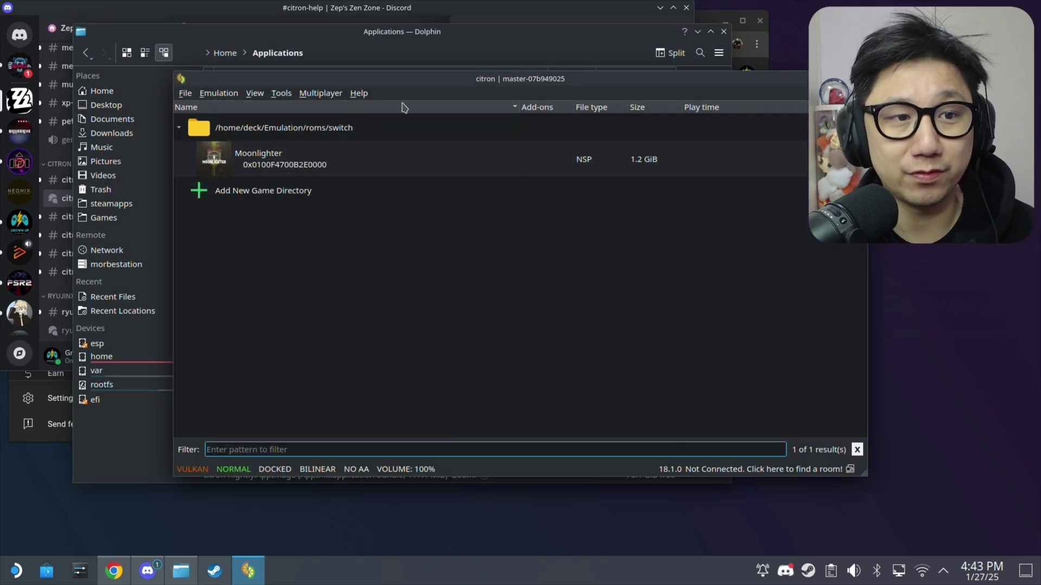
left_click(358, 93)
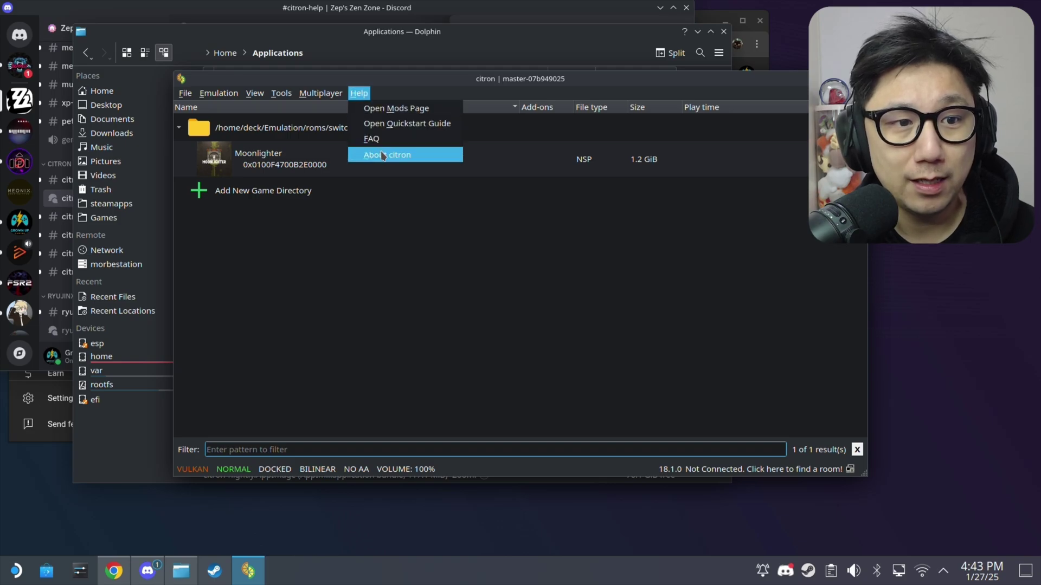
left_click(390, 153)
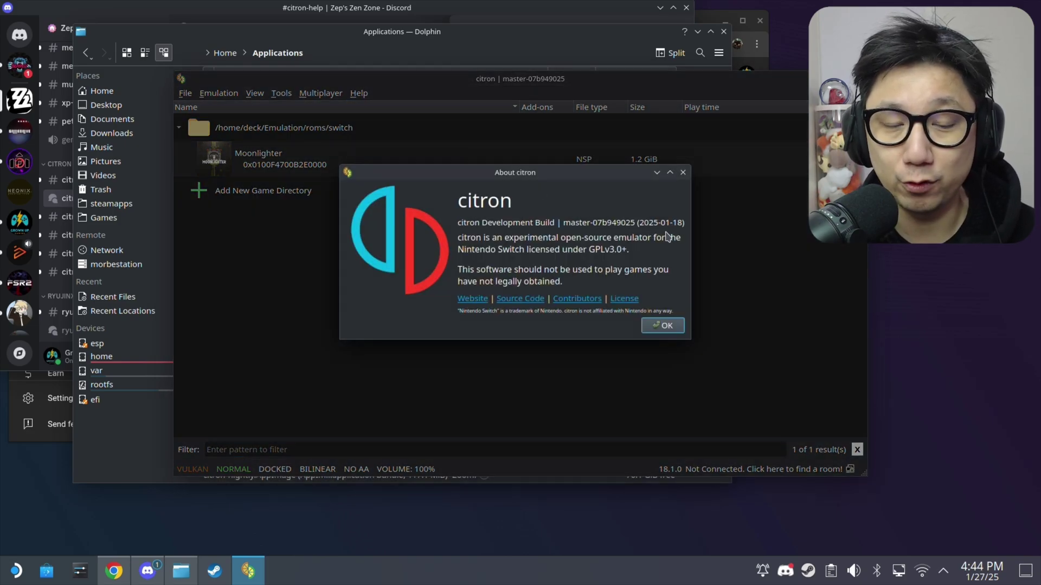
left_click(665, 329)
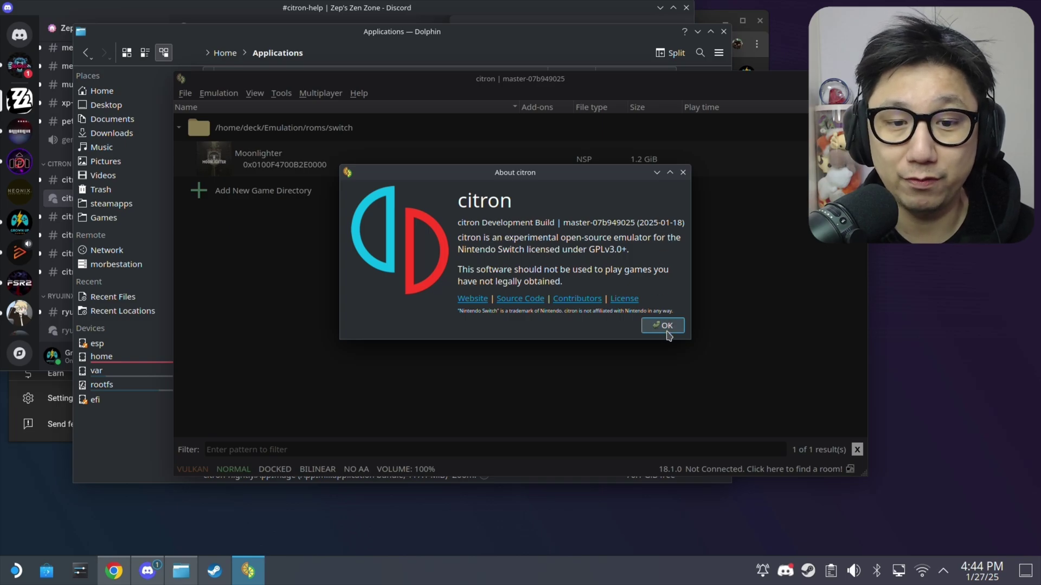
left_click_drag(727, 82, 627, 66)
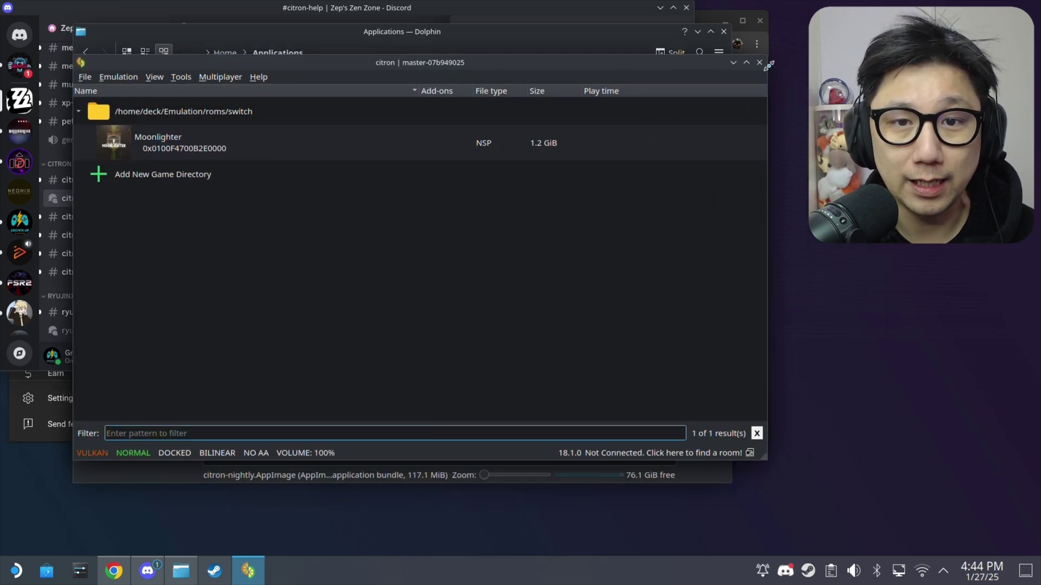
left_click(760, 64)
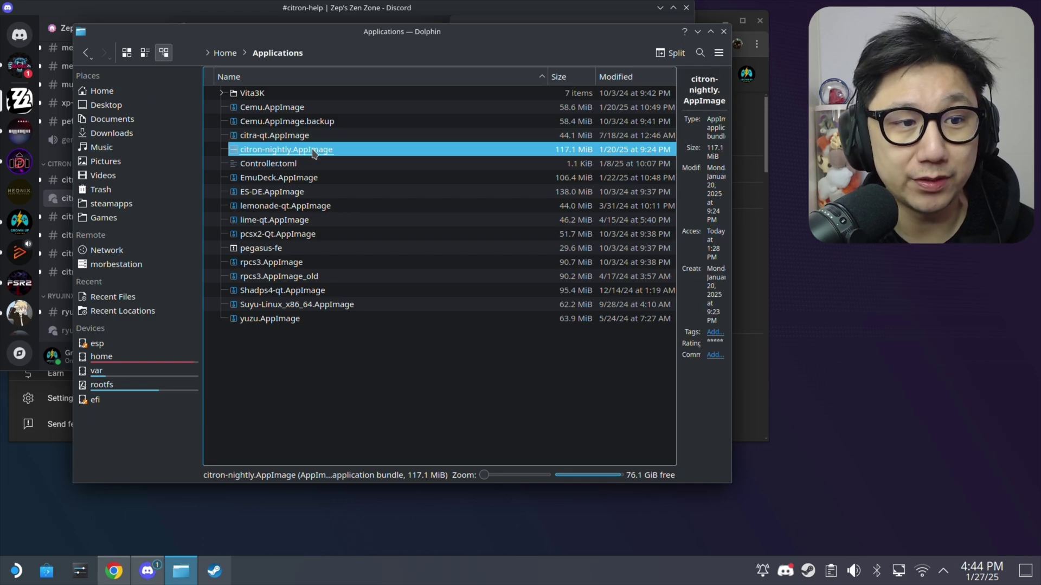
Rename the existing citron-nightly.AppImage in Applications as citron-nightly-0.3.AppImage.
key("F2")
left_click(273, 145)
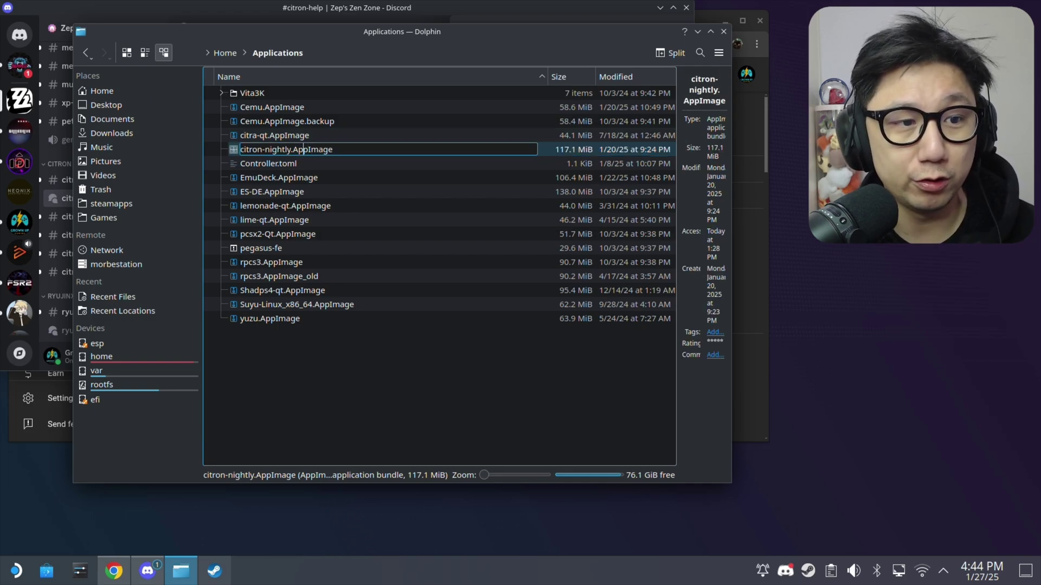
key("Delete")
type("-")
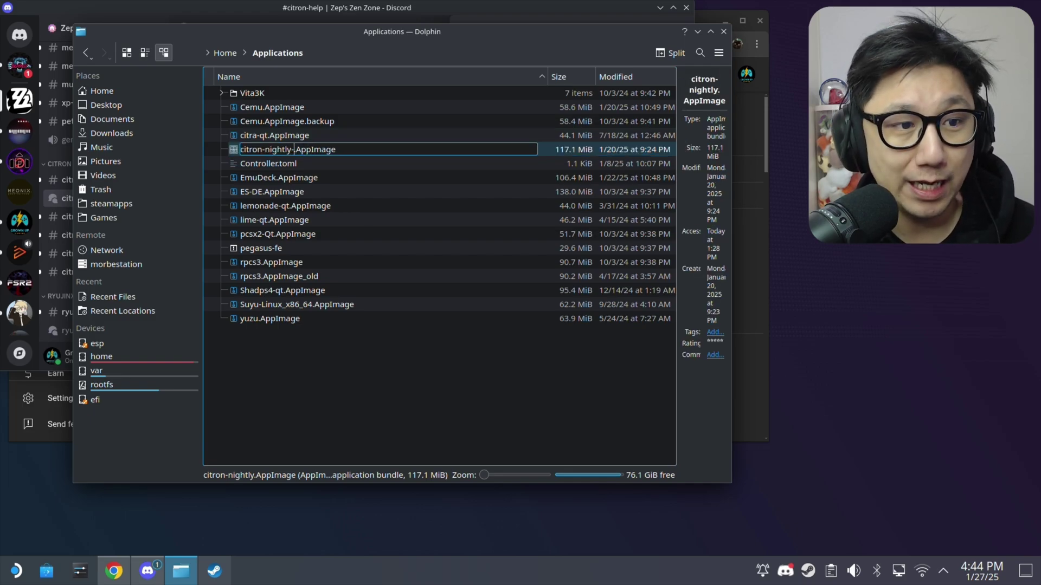
type("0.3")
key("Return")
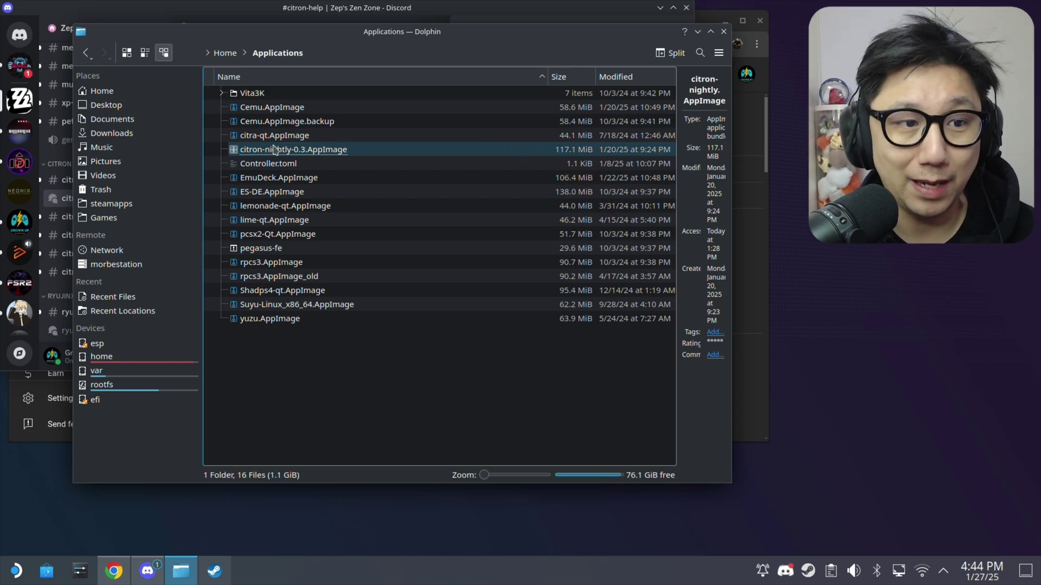
Move the downloaded citron-nightly.AppImage from the Downloads folder into the Applications folder, opening Downloads in a separate tab.
right_click(108, 134)
left_click(139, 145)
left_click(323, 74)
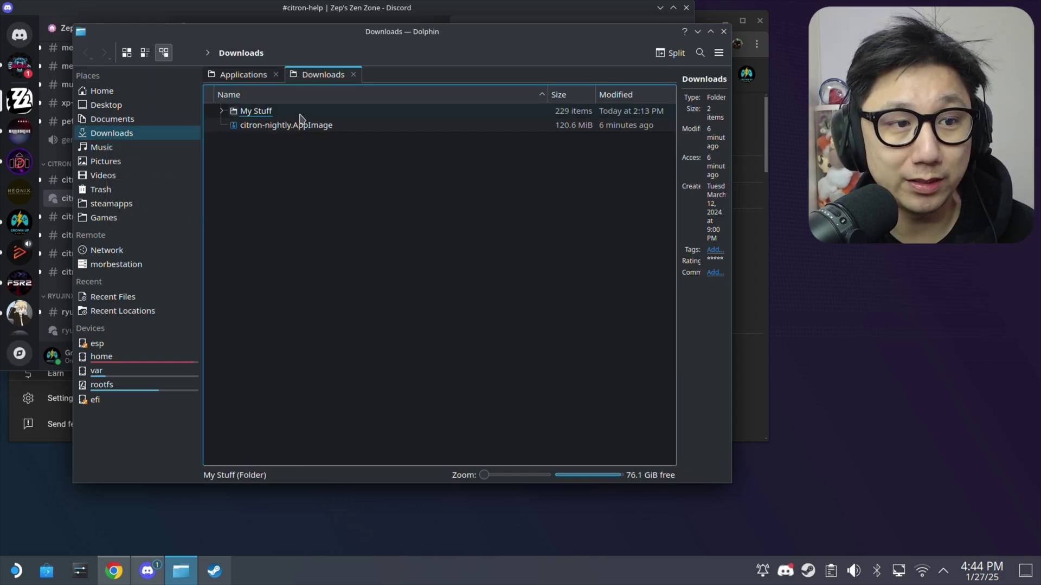
right_click(299, 133)
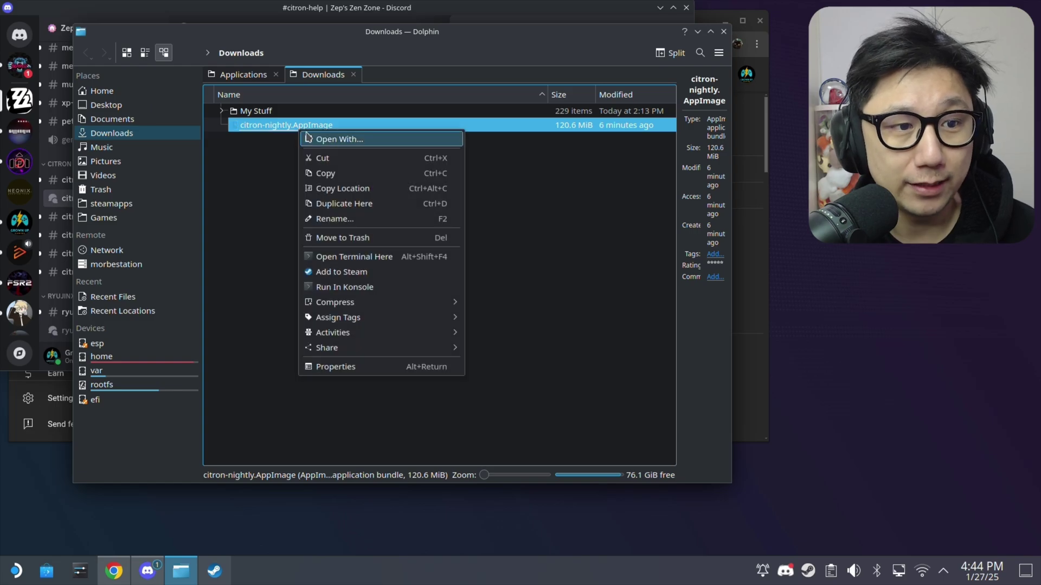
left_click(323, 158)
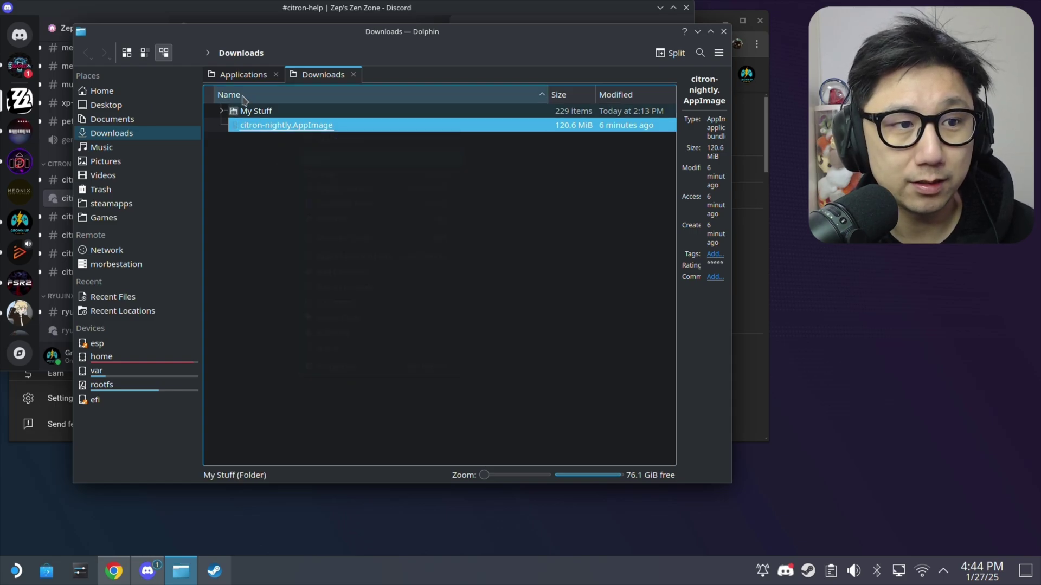
left_click(243, 74)
right_click(303, 407)
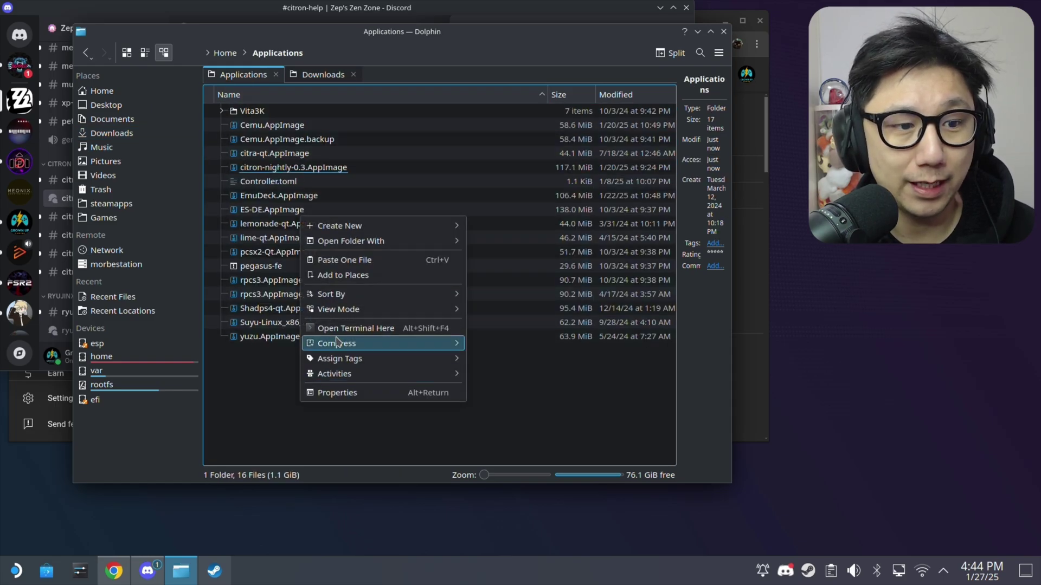
left_click(339, 259)
Run the new citron-nightly.AppImage in Applications and check its build version in the About citron information.
double_click(301, 186)
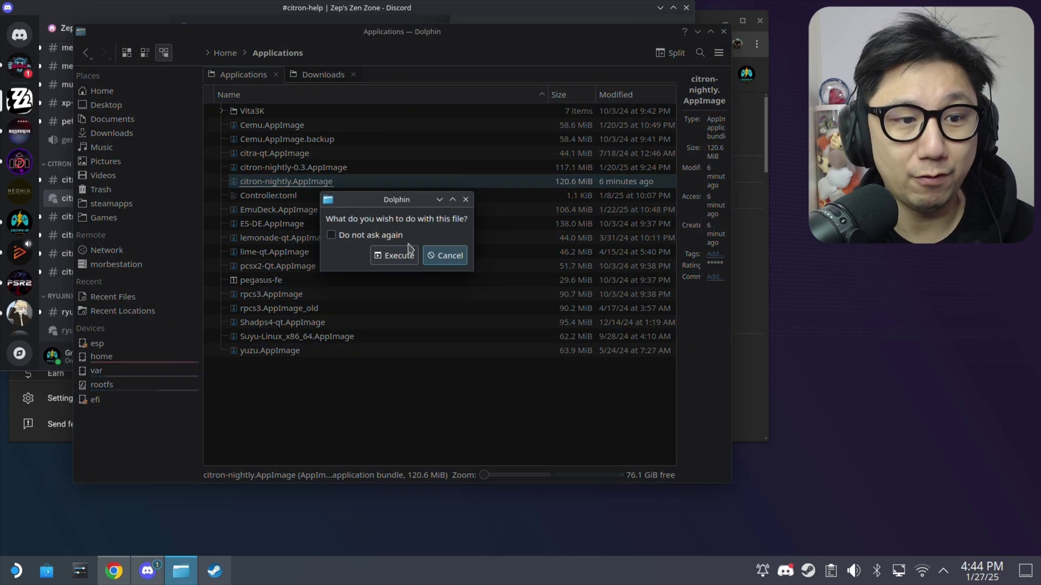
left_click(397, 254)
left_click(563, 301)
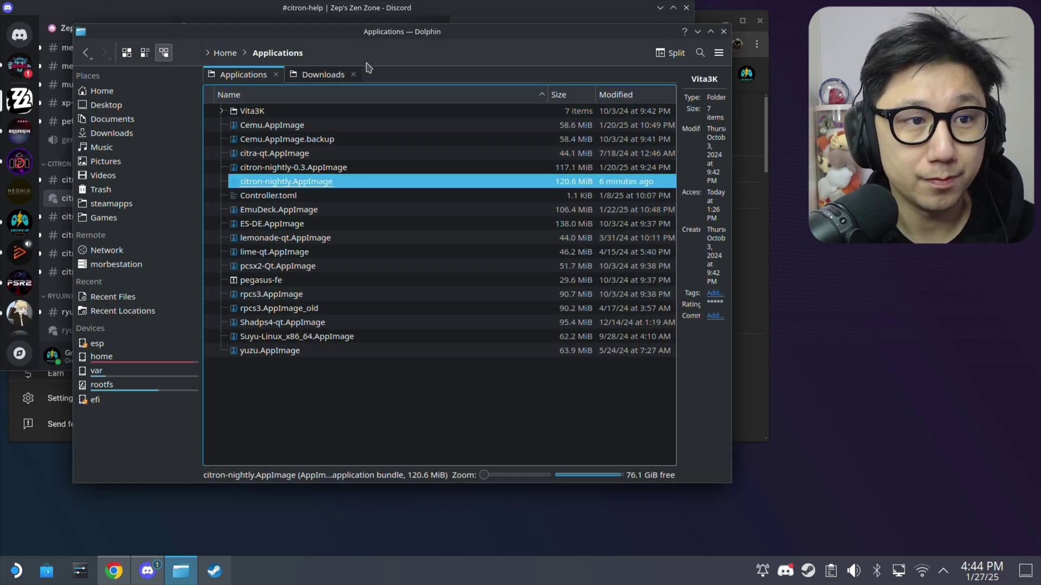
left_click(360, 93)
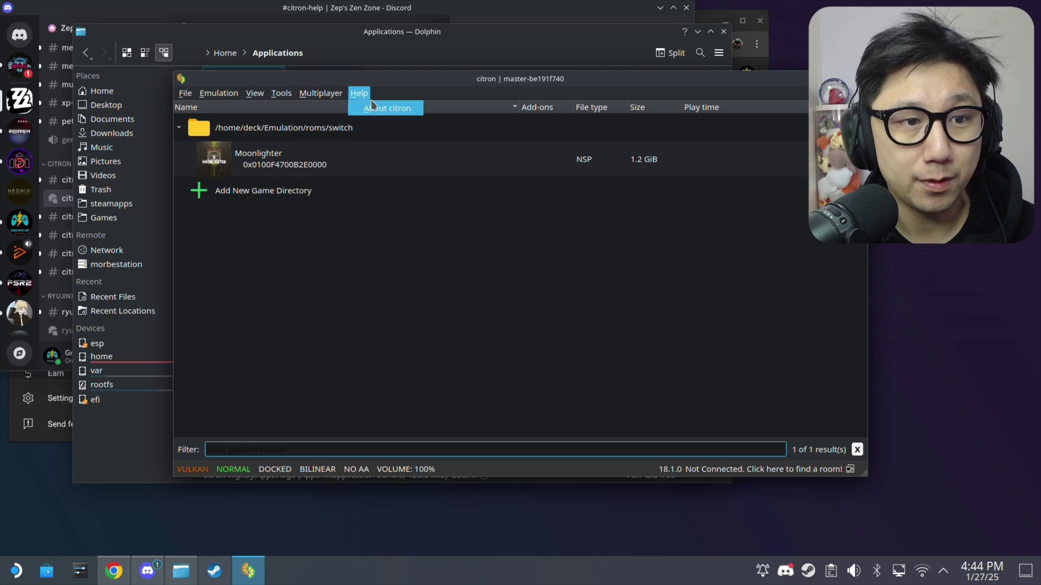
left_click(374, 108)
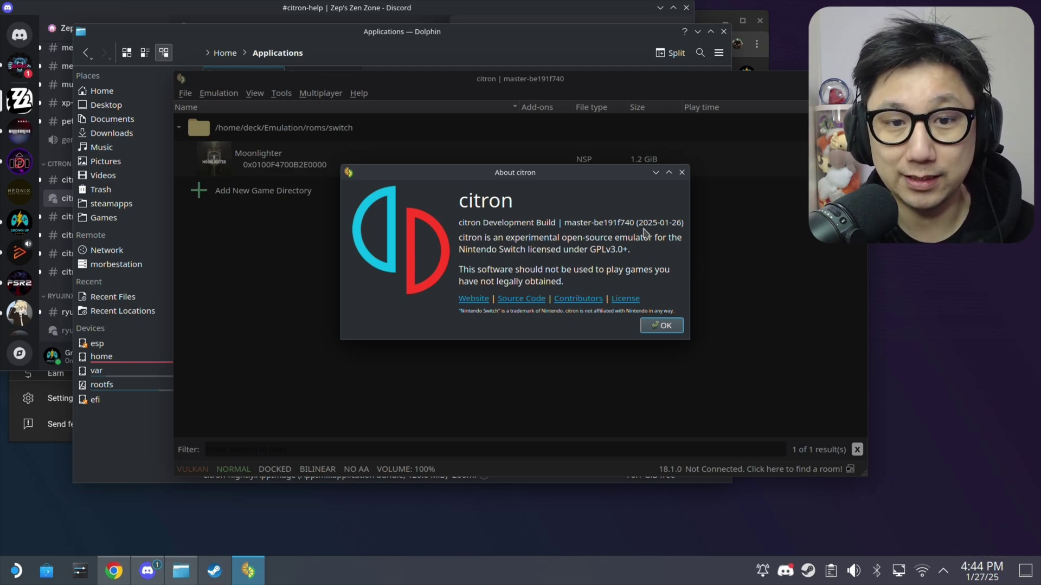
left_click(661, 325)
Look over citron's file commands, including the recent files, and close the emulator.
left_click_drag(785, 96, 654, 61)
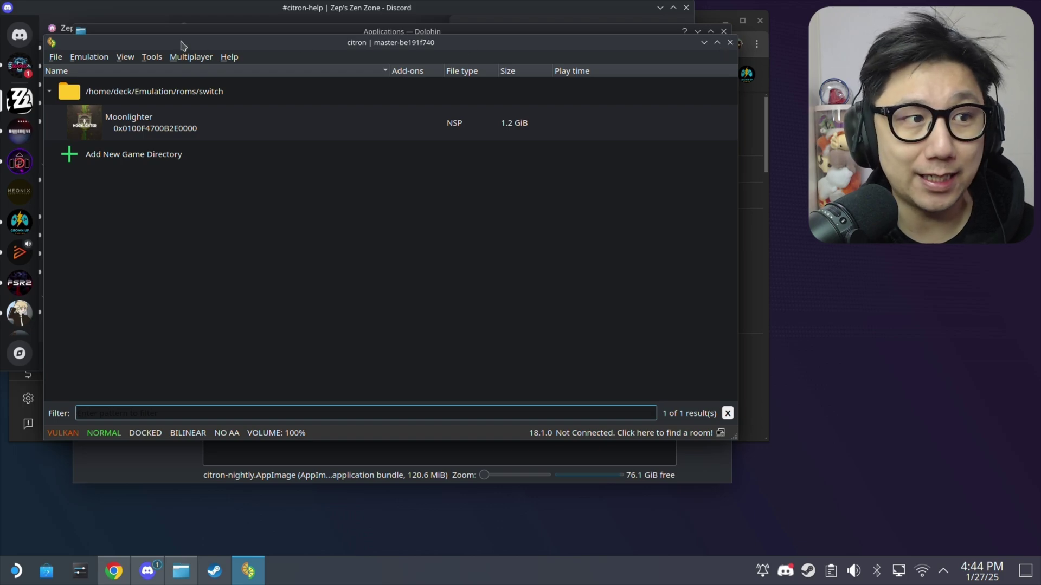
left_click(56, 57)
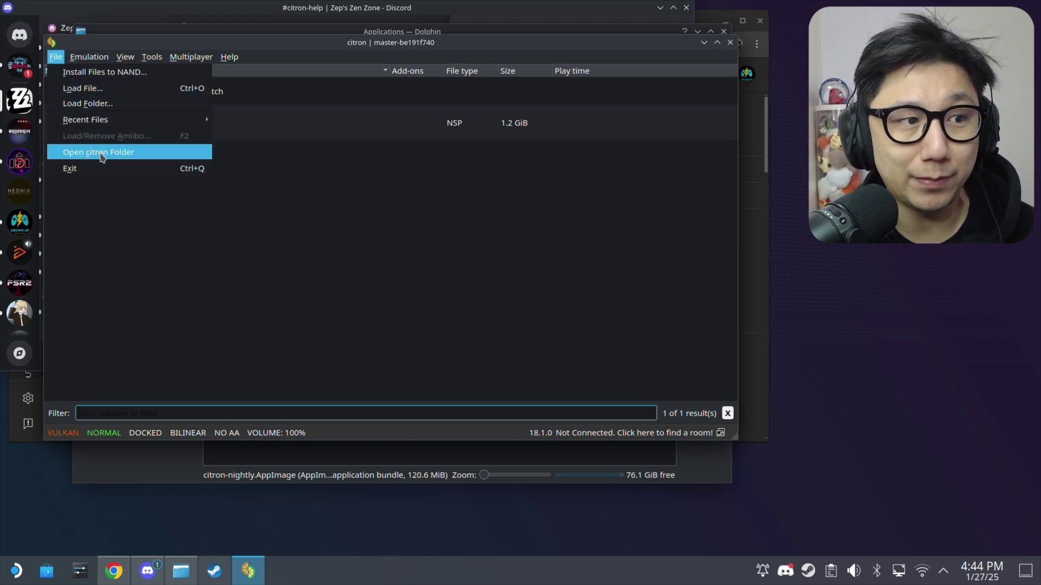
mouse_move(151, 120)
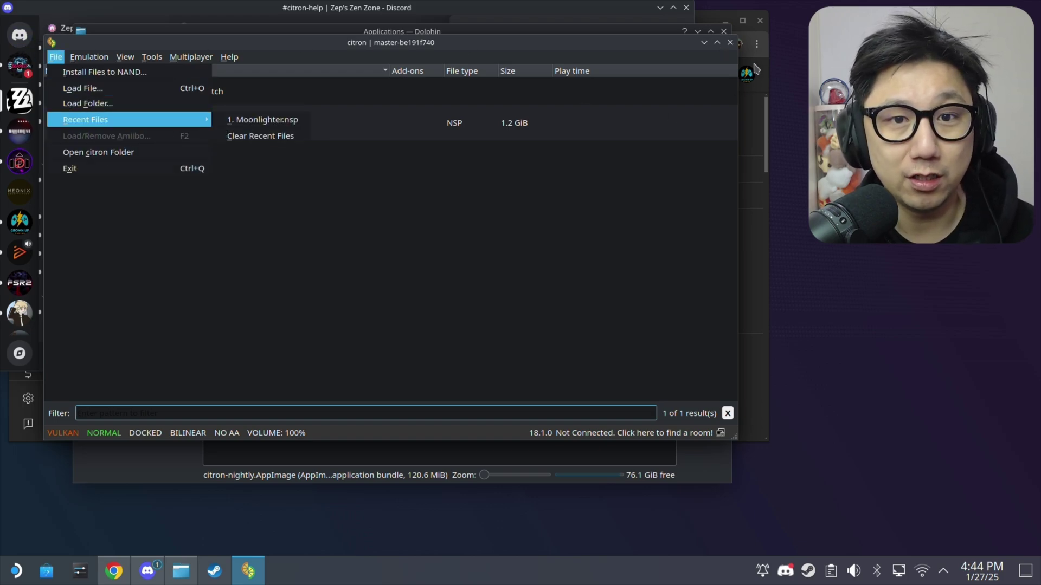
left_click(731, 48)
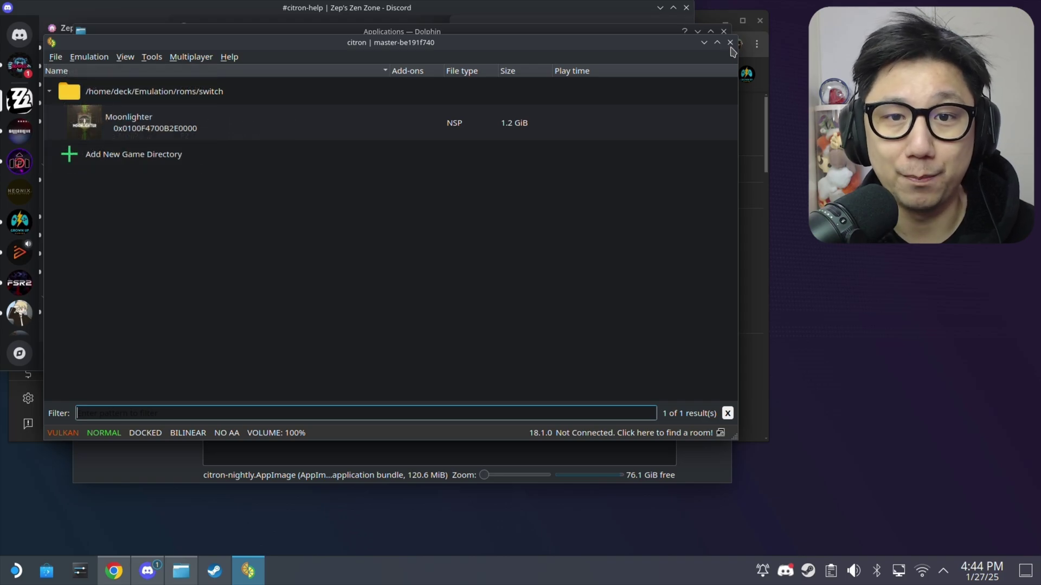
left_click(730, 44)
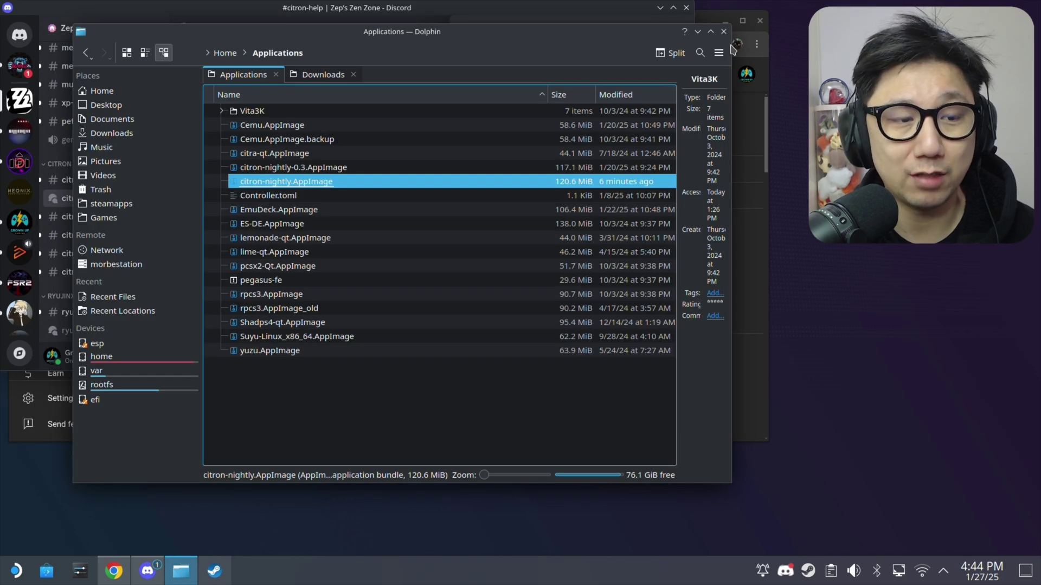
Execute citron-nightly.AppImage once more to check that the game list loads, and close the emulator.
left_click(369, 181)
left_click(385, 258)
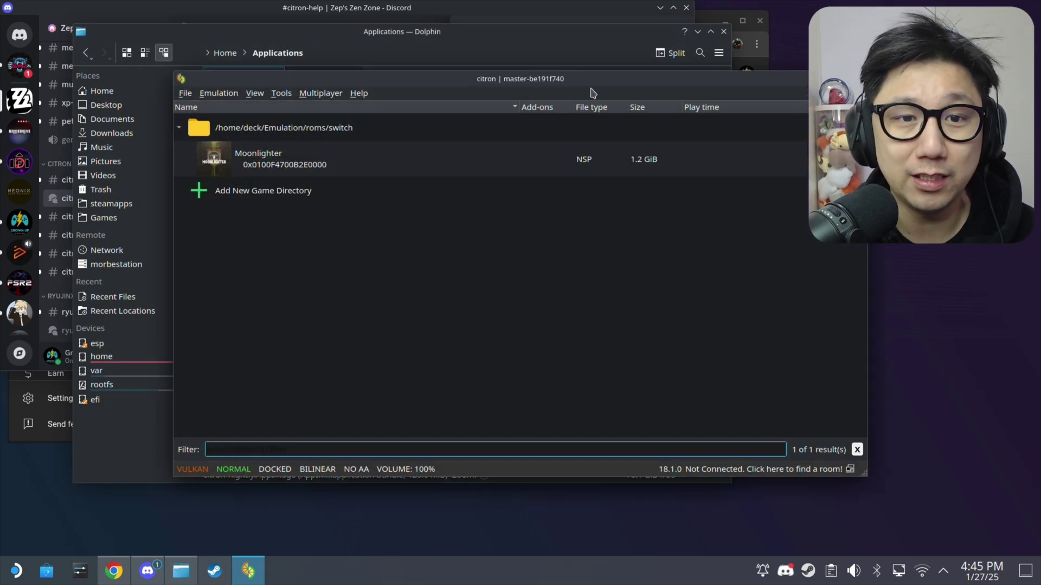
left_click_drag(591, 83, 501, 78)
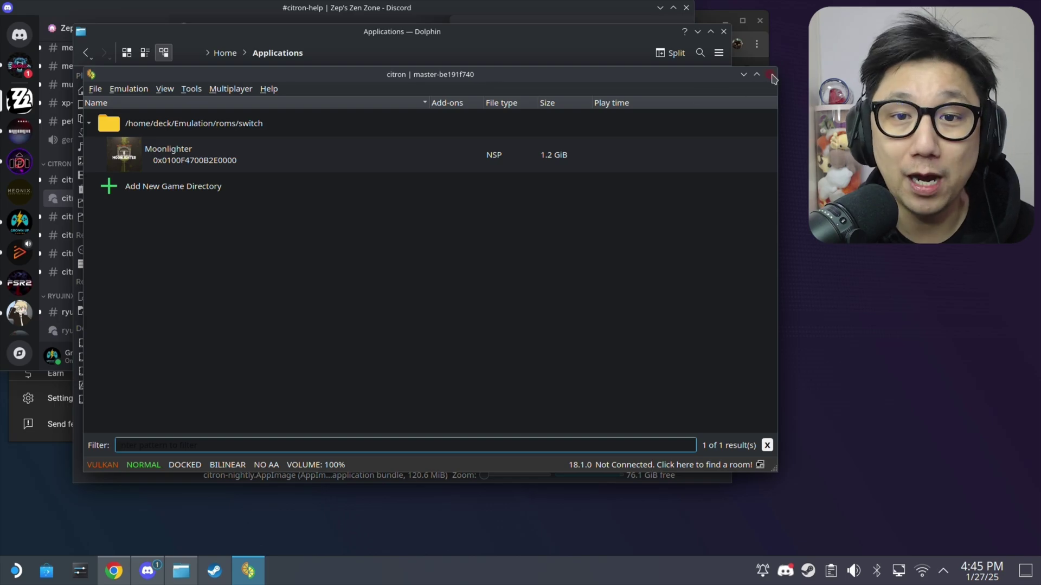
left_click(771, 76)
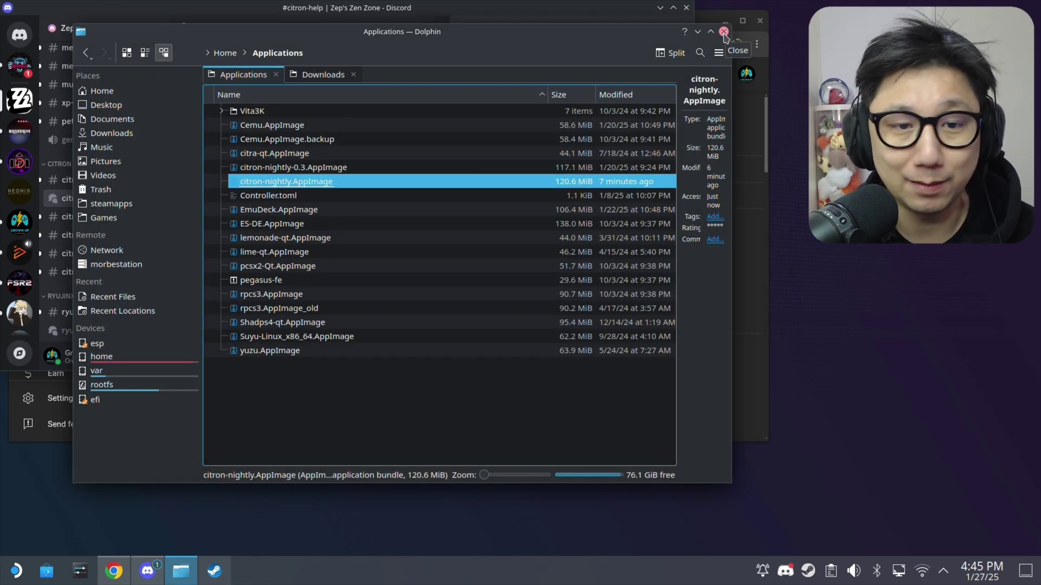
Close the Dolphin file manager and minimize the Discord and Chrome windows to clear the desktop.
left_click(724, 32)
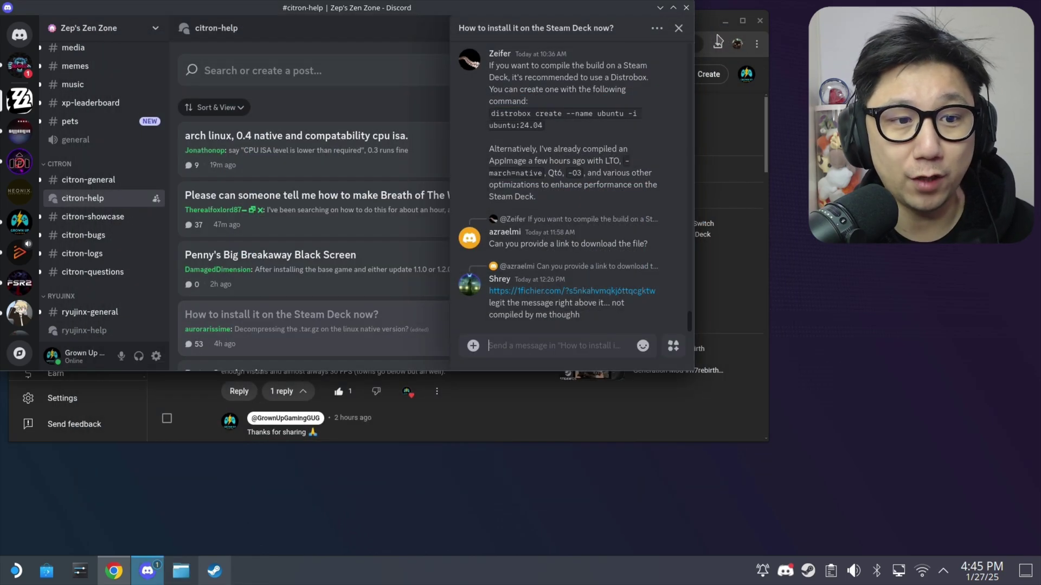
left_click(661, 8)
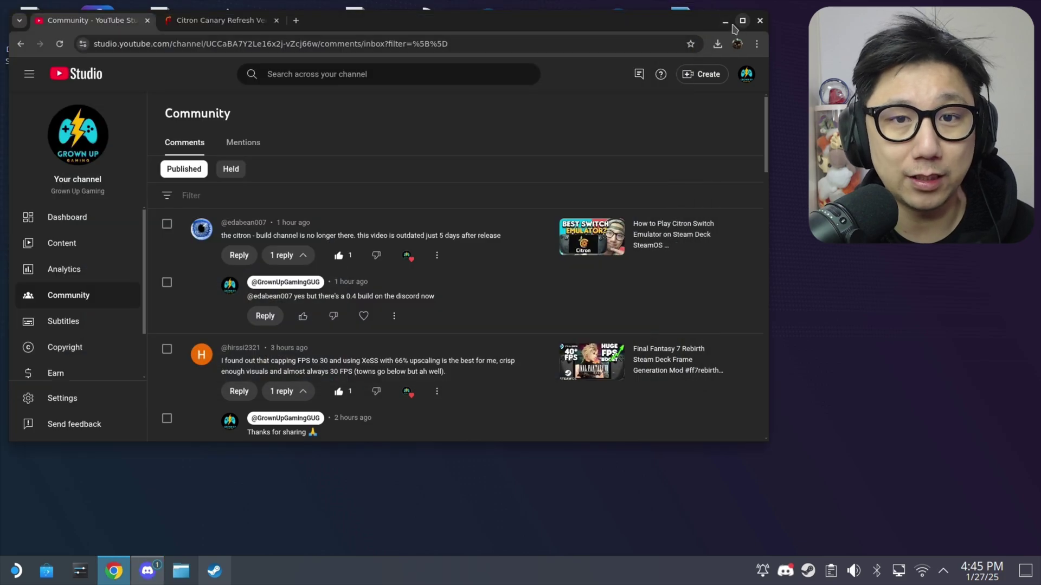
left_click(725, 21)
Switch to Steam, view the Moonlighter page in the Switch Citron collection, and minimize Steam.
left_click(214, 571)
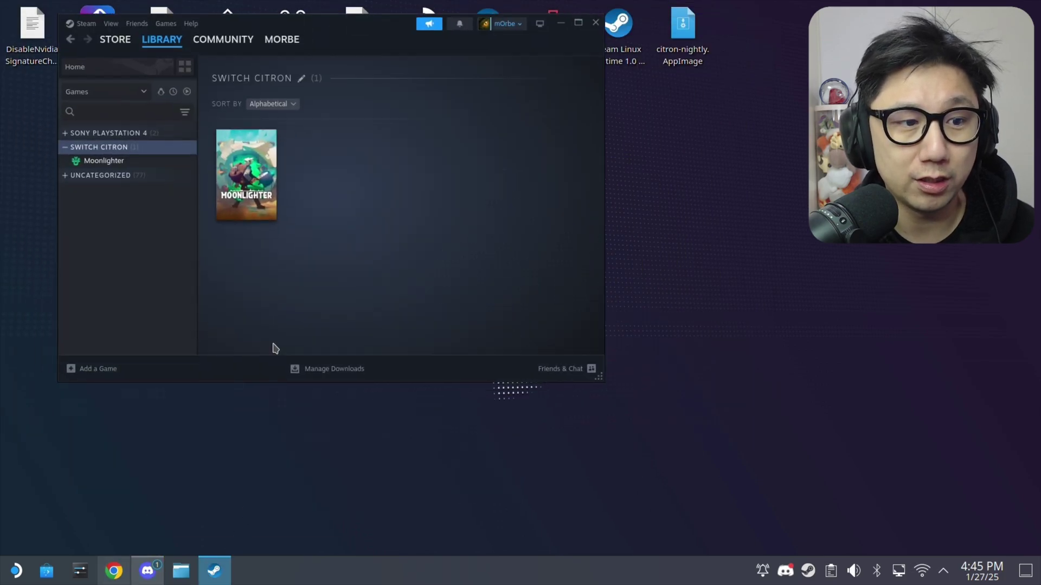
left_click(261, 183)
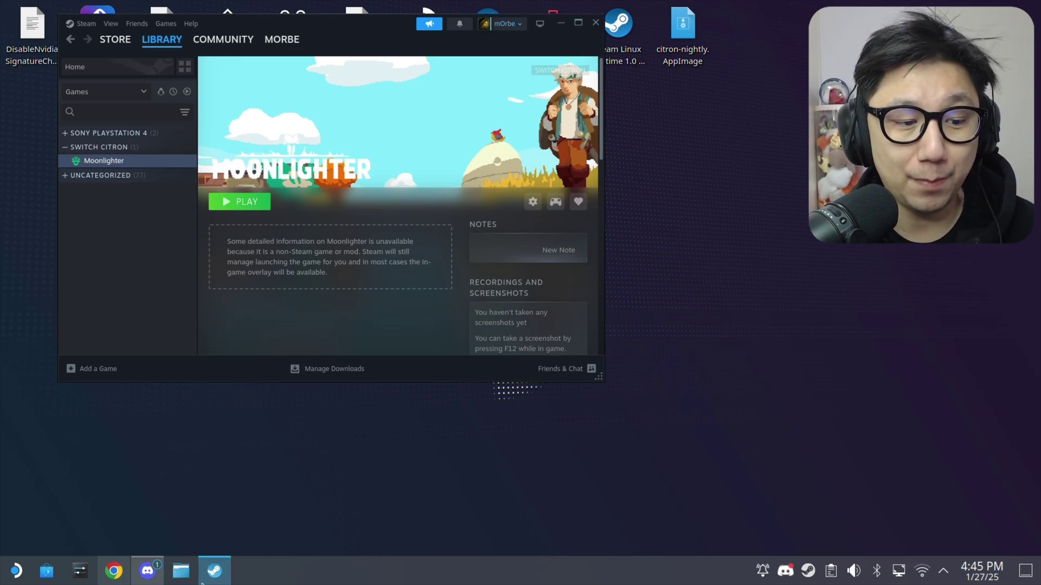
left_click(215, 571)
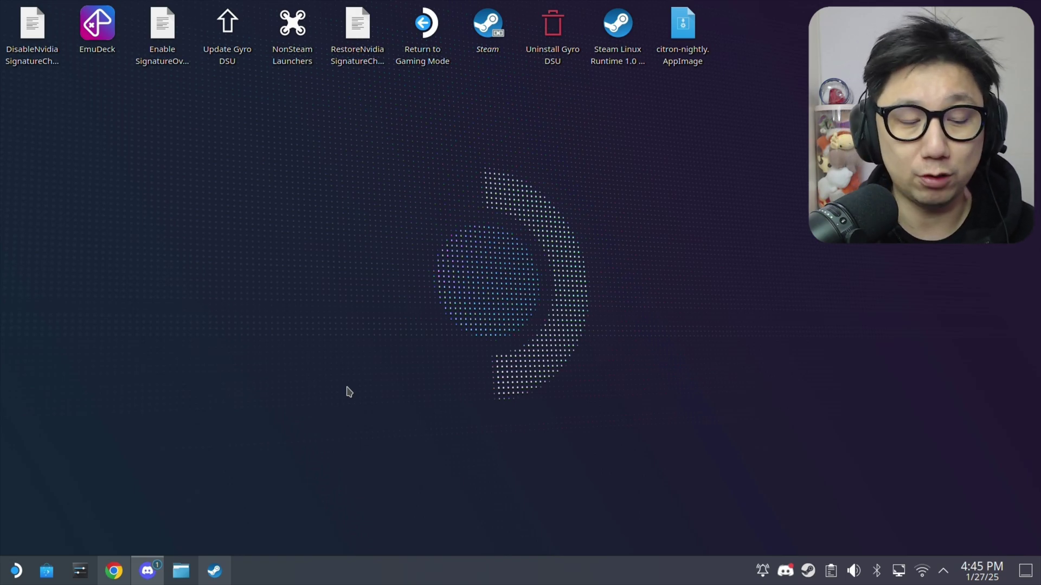
Switch to Discord and preview the active posts of the citron-help channel.
left_click(147, 570)
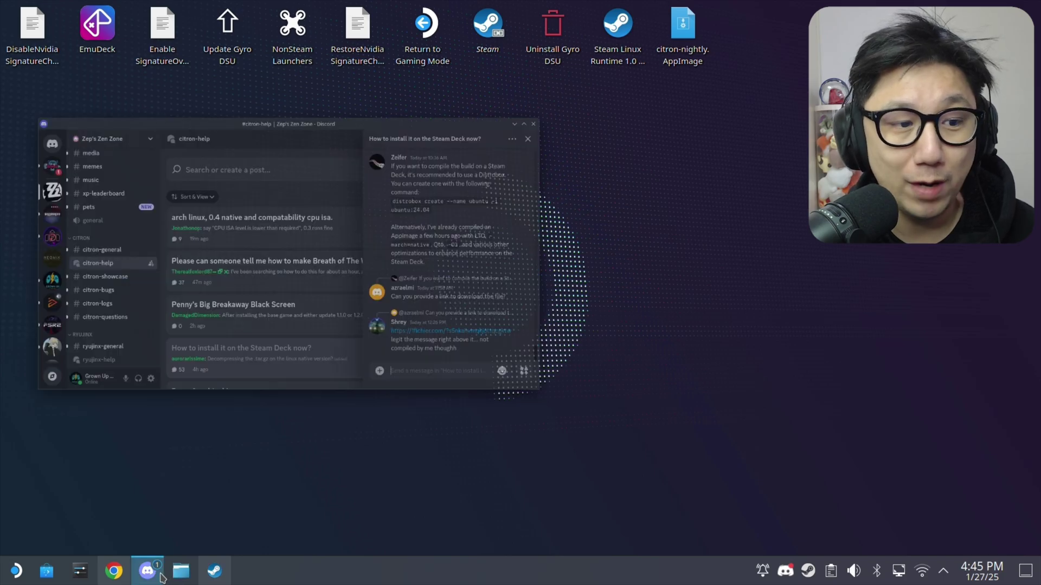
mouse_move(92, 199)
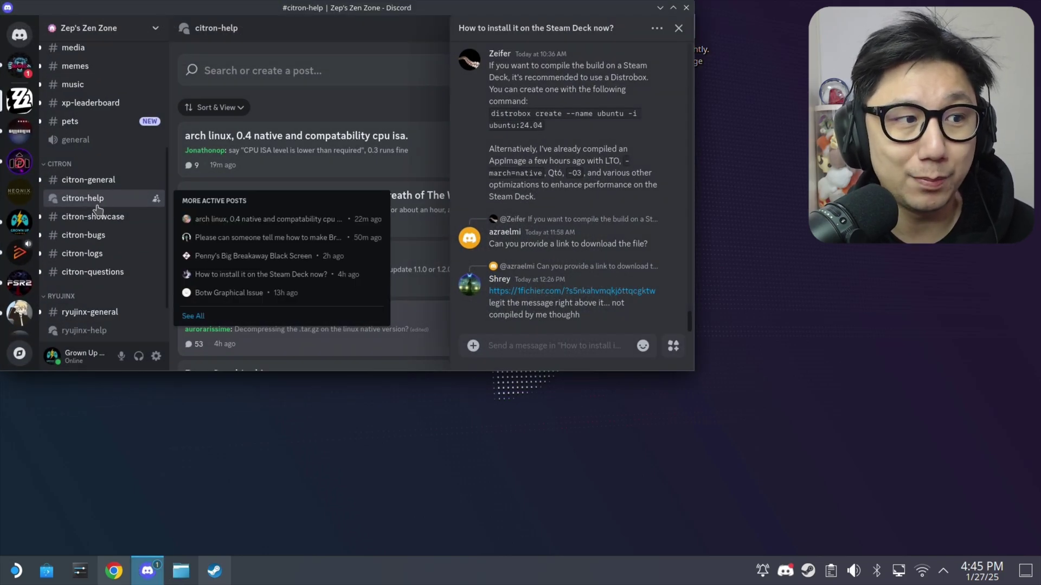